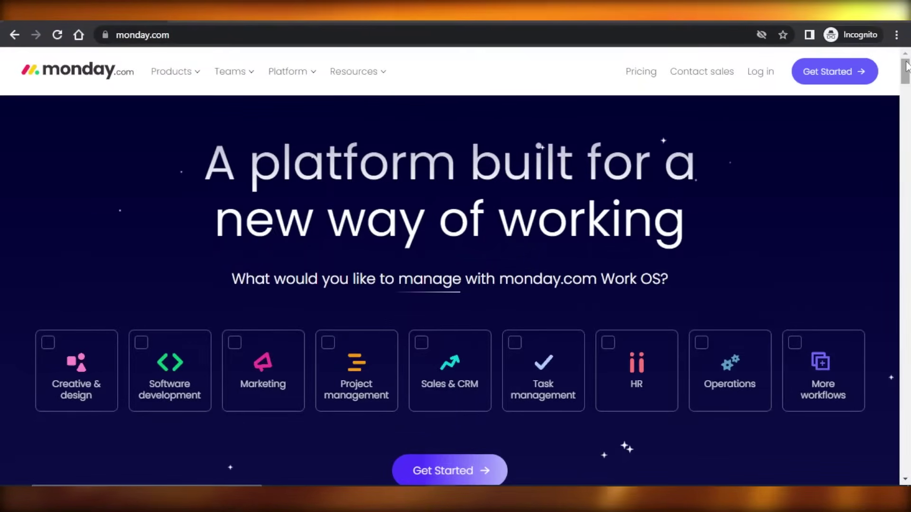
Step: Look over the monday.com homepage and enter the account's home dashboard
mouse_move(906, 70)
left_mouse_down()
mouse_move(906, 203)
mouse_move(907, 64)
left_mouse_up()
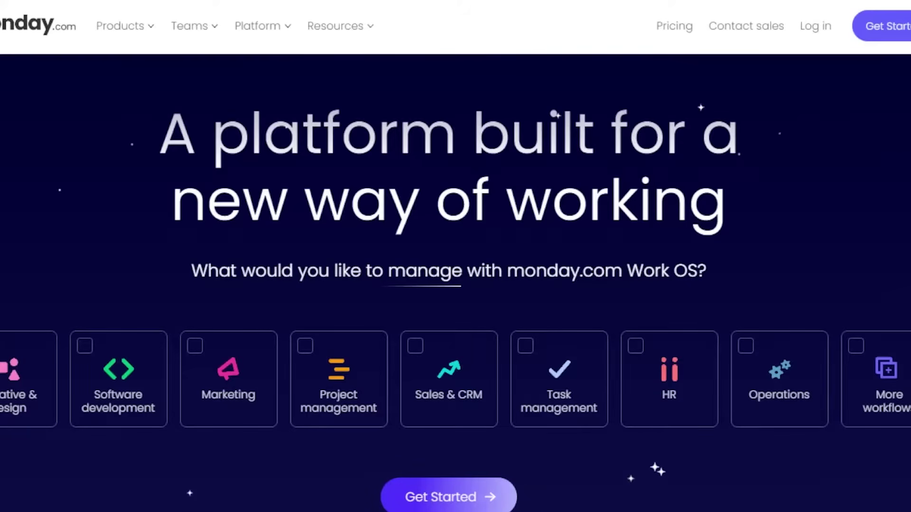
scroll(456, 282, "down", 15)
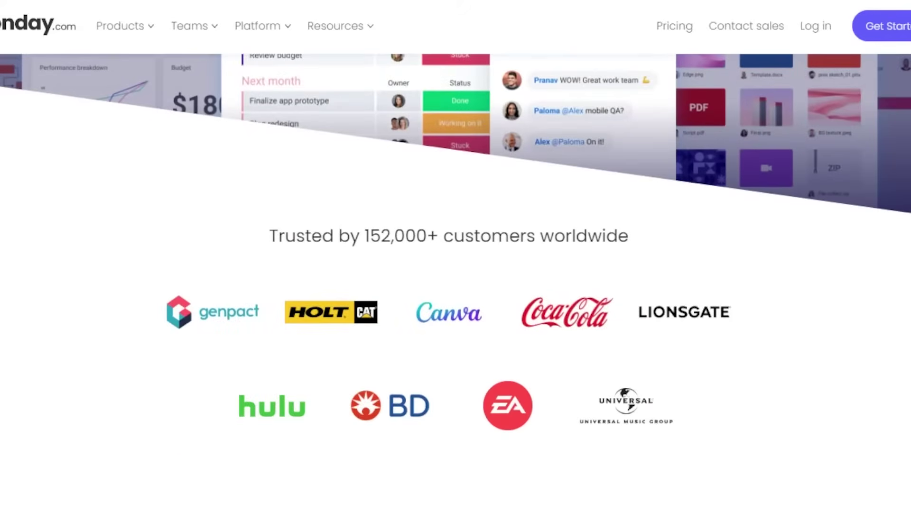
scroll(456, 283, "down", 12)
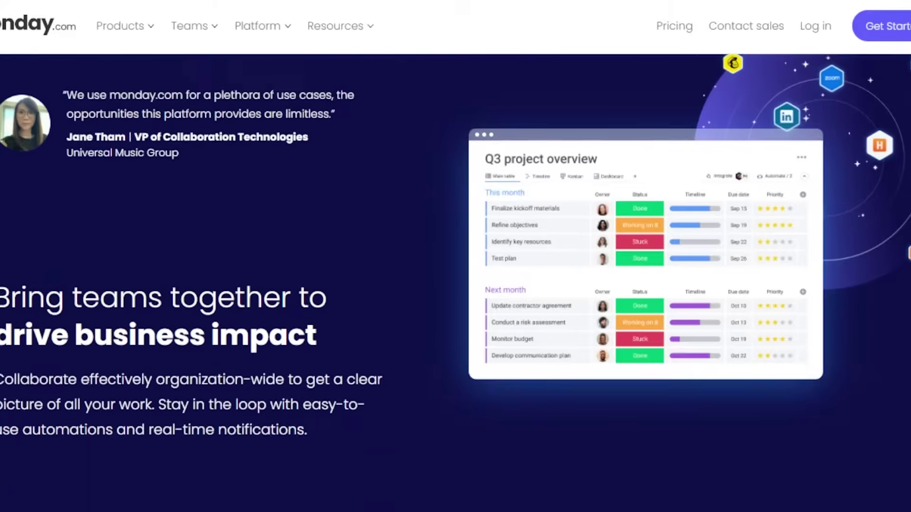
scroll(455, 282, "down", 10)
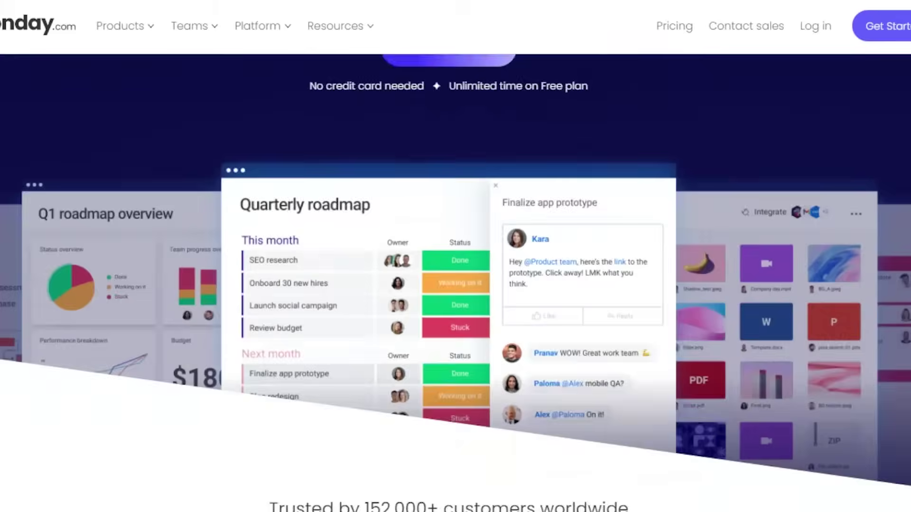
scroll(455, 282, "up", 9)
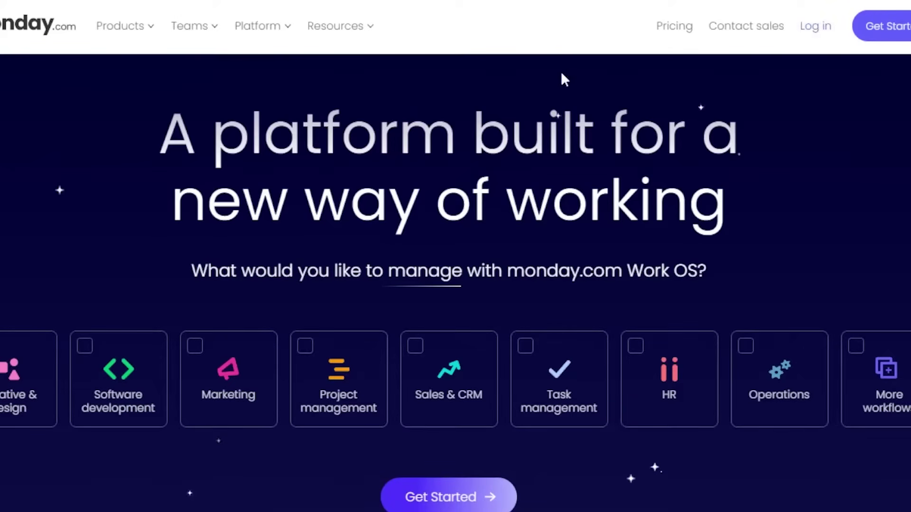
left_click(851, 31)
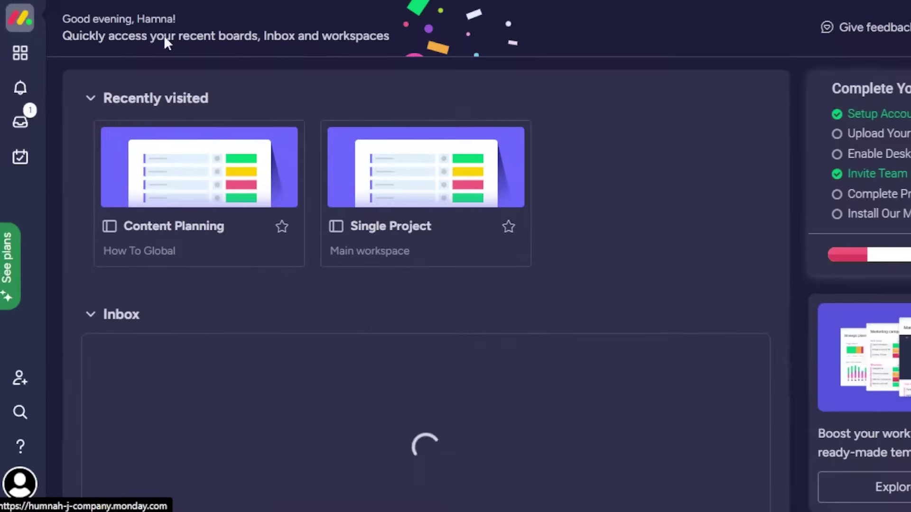
Step: Open the workspaces area and switch from How To Global to Main workspace
left_click(23, 64)
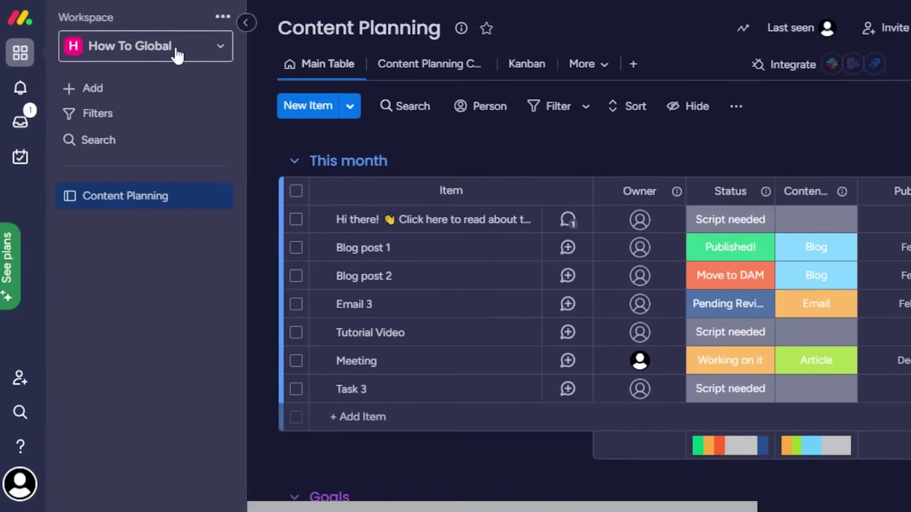
left_click(177, 52)
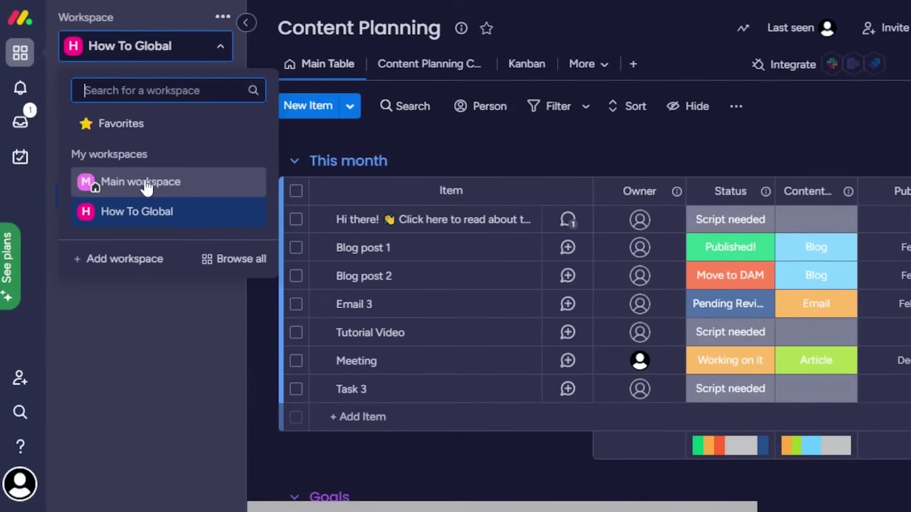
left_click(182, 188)
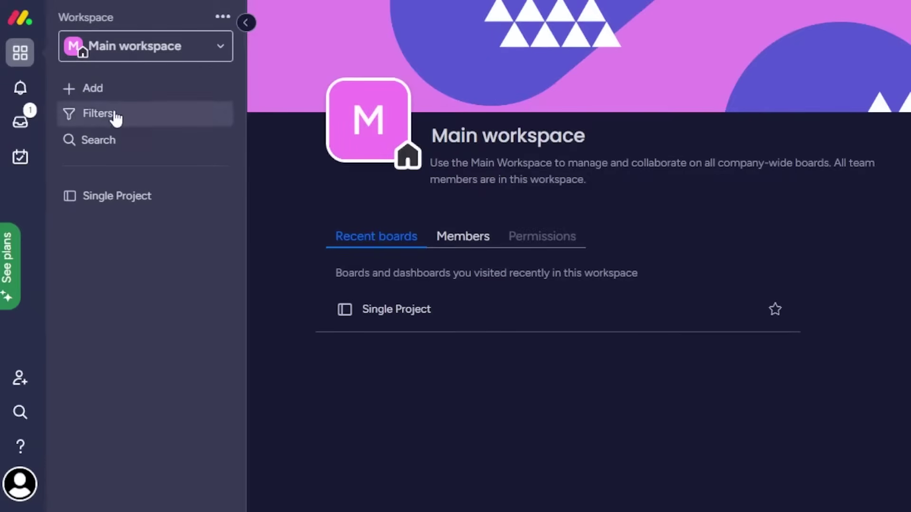
Step: Open the template center from Main workspace and show the Project Management template category
left_click(101, 102)
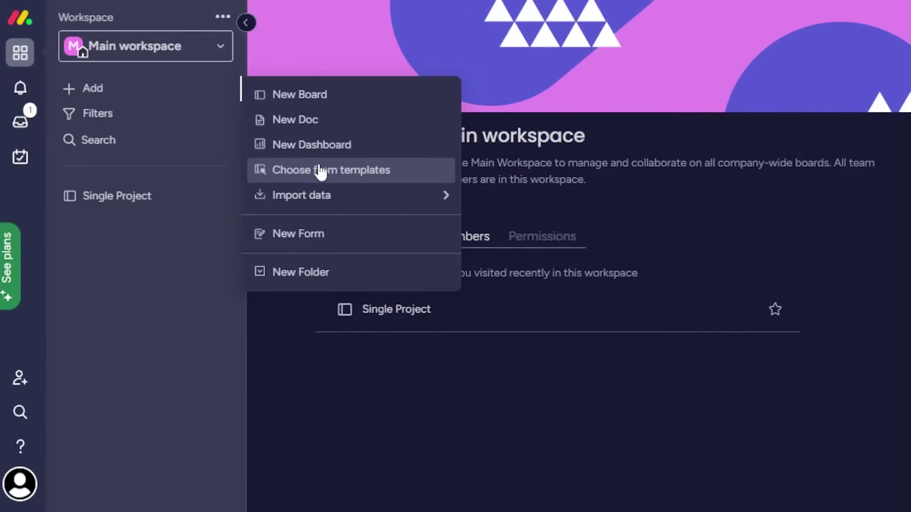
left_click(336, 170)
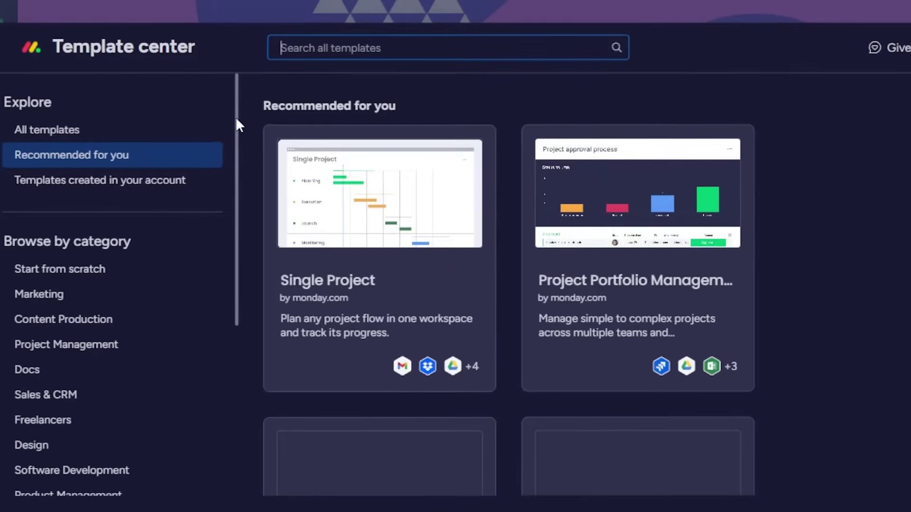
left_click_drag(235, 116, 239, 208)
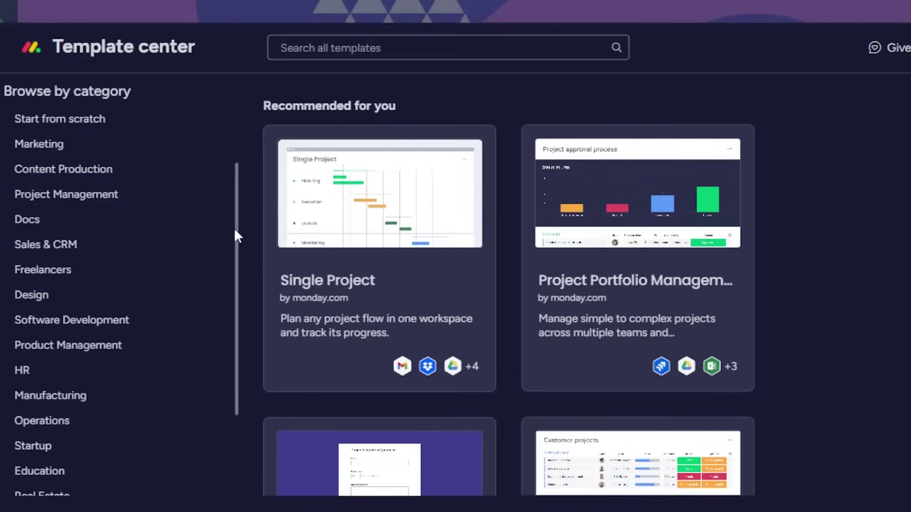
left_click_drag(235, 231, 235, 267)
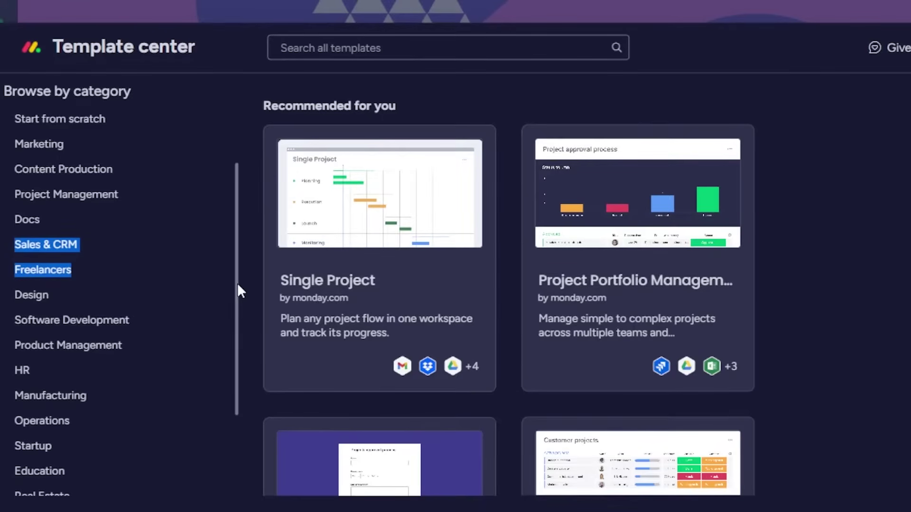
left_click_drag(237, 311, 243, 404)
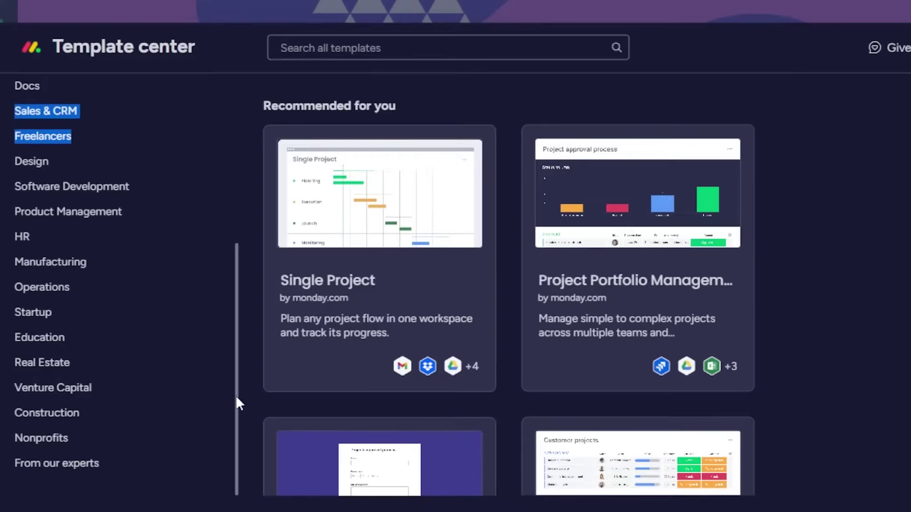
left_click_drag(235, 394, 215, 258)
left_click(83, 273)
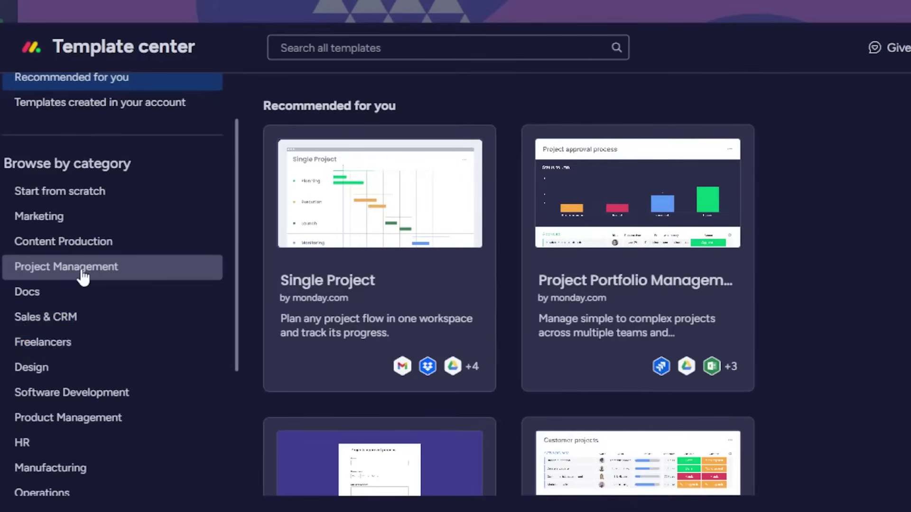
left_click(83, 278)
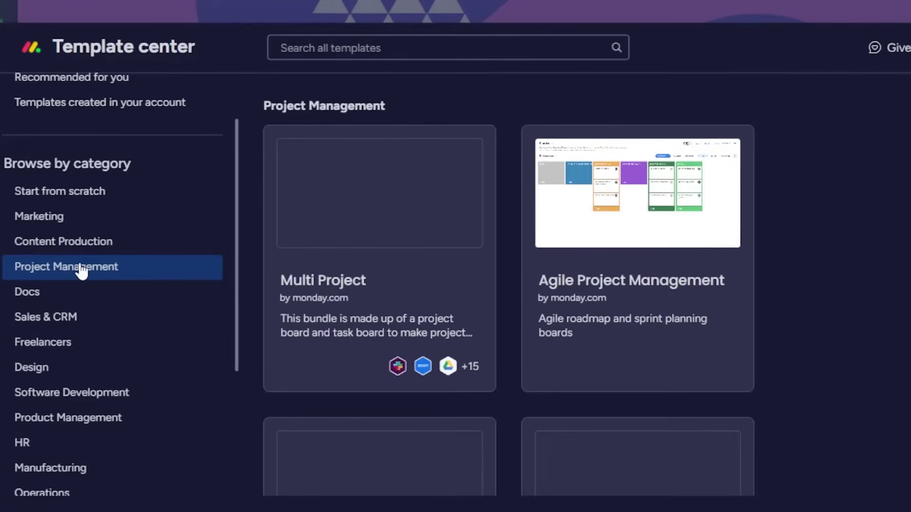
Step: Browse the Project Management templates and add the Agile Project Management template to the workspace
scroll(508, 284, "down", 8)
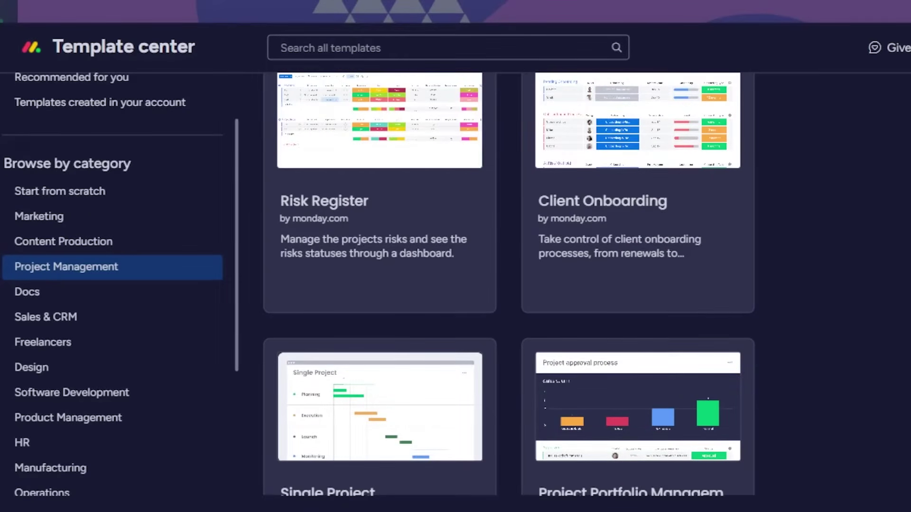
scroll(508, 285, "down", 3)
scroll(508, 284, "up", 9)
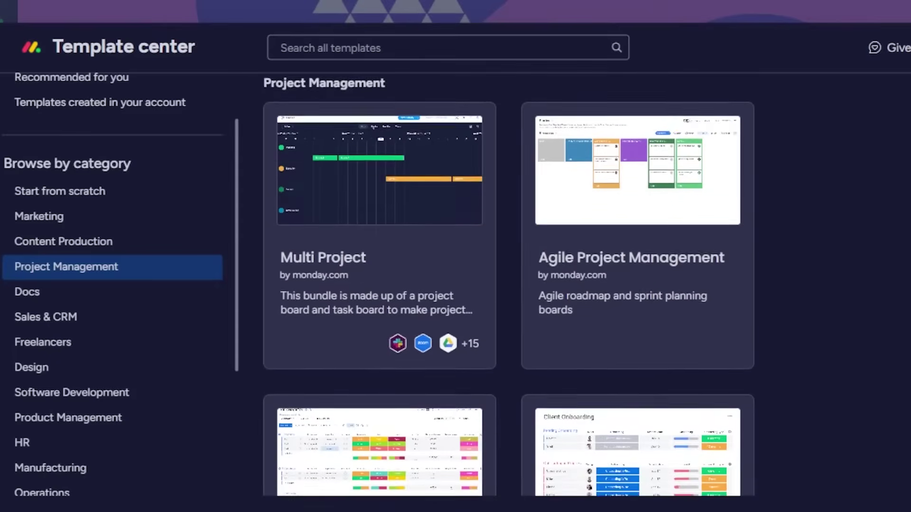
scroll(507, 285, "up", 1)
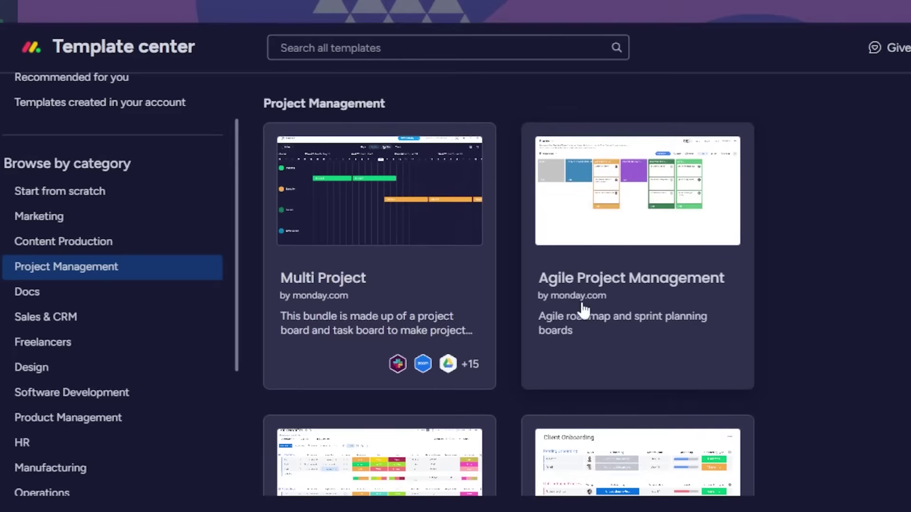
left_click(599, 344)
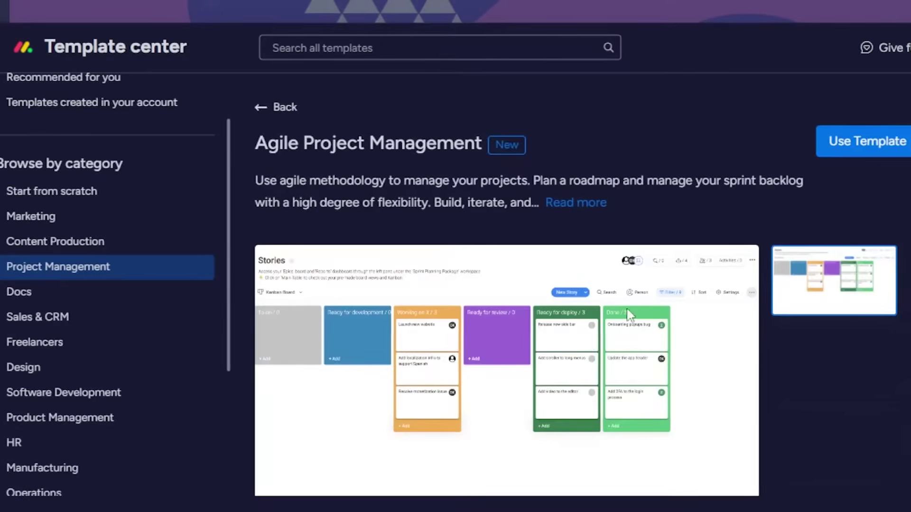
left_click(824, 142)
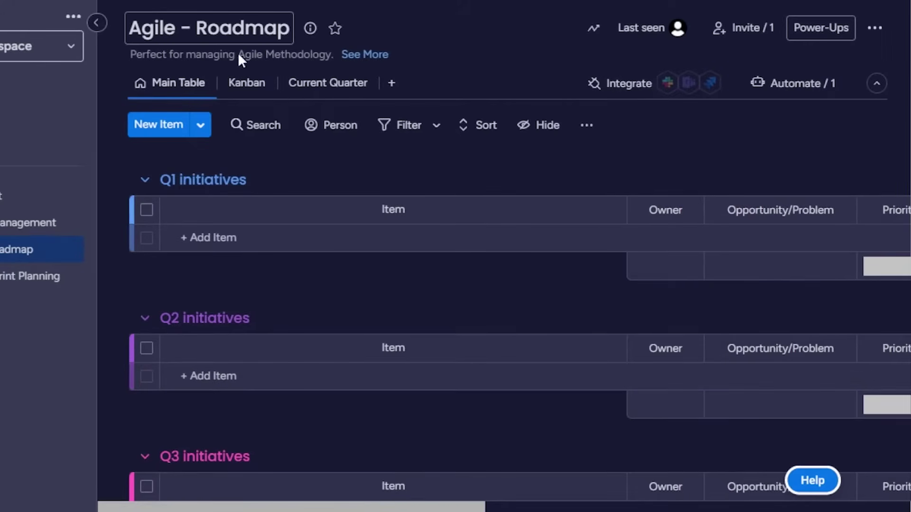
Step: Collapse the workspace sidebar and switch the Agile - Roadmap board to its Kanban view
left_click(90, 23)
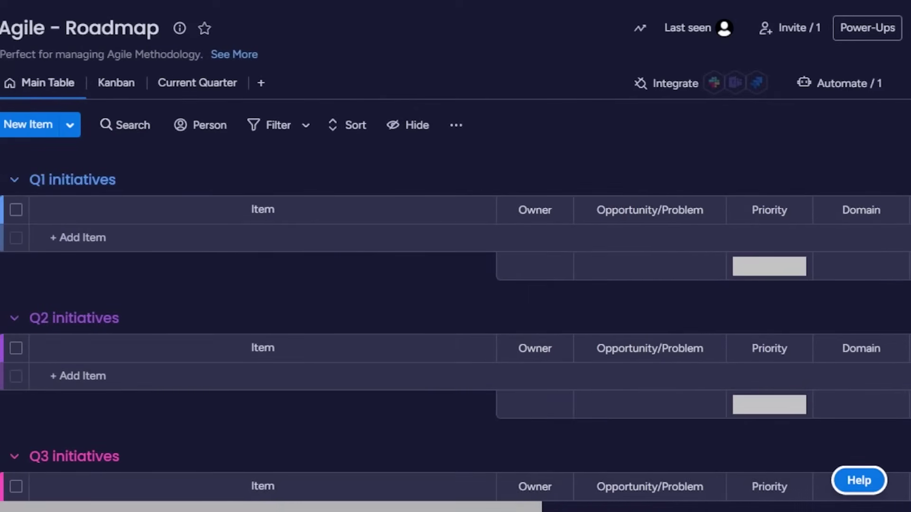
mouse_move(32, 85)
left_click(75, 84)
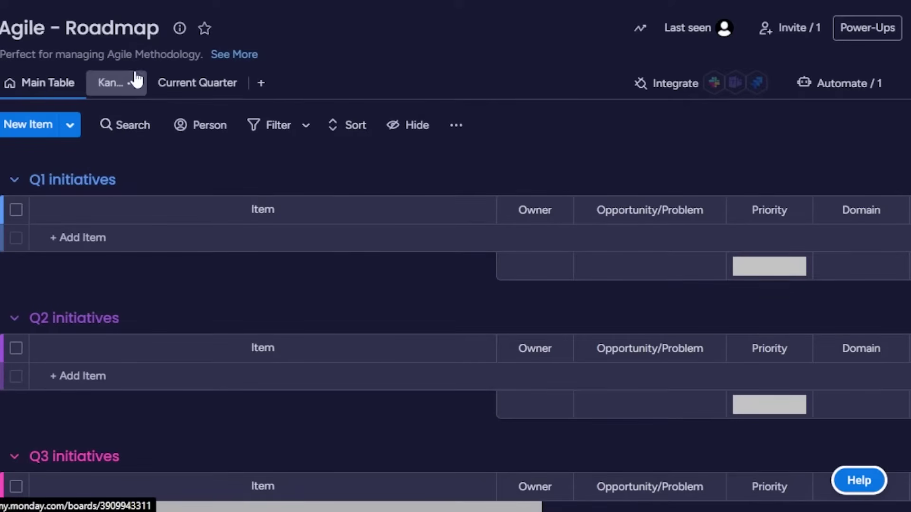
mouse_move(204, 89)
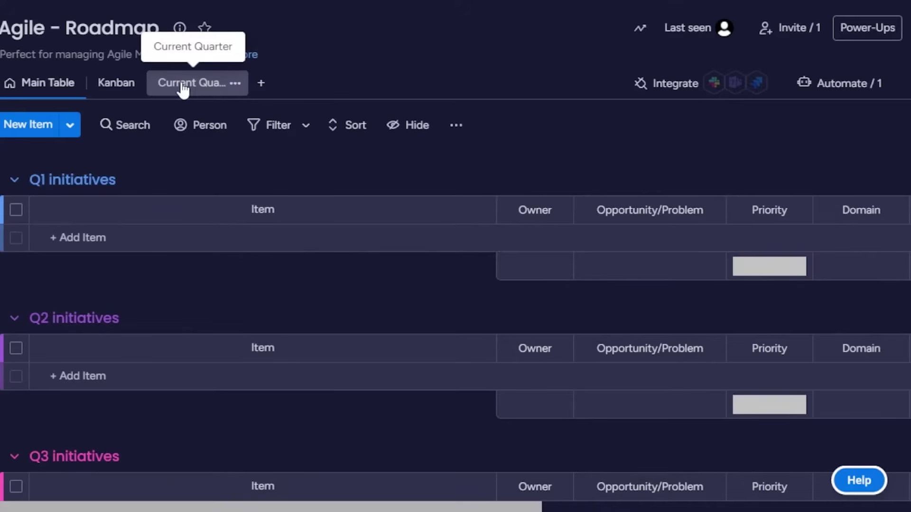
mouse_move(128, 88)
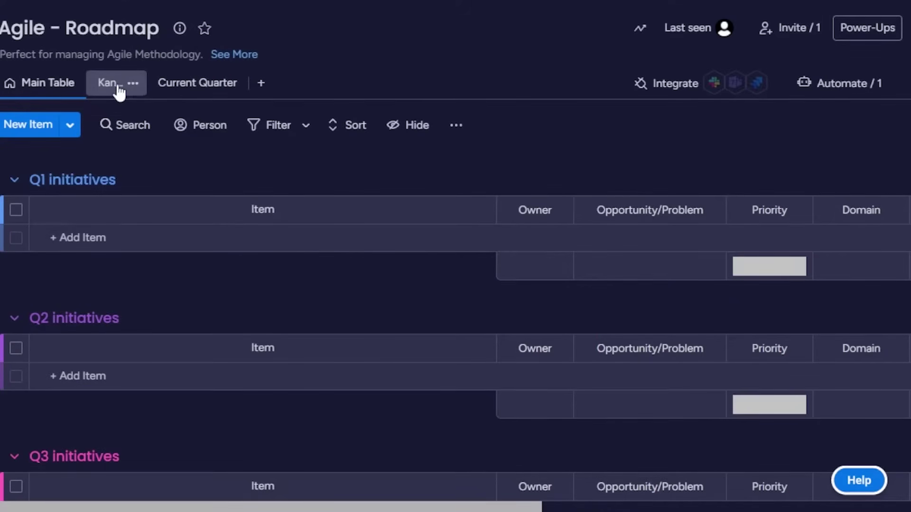
left_click(119, 90)
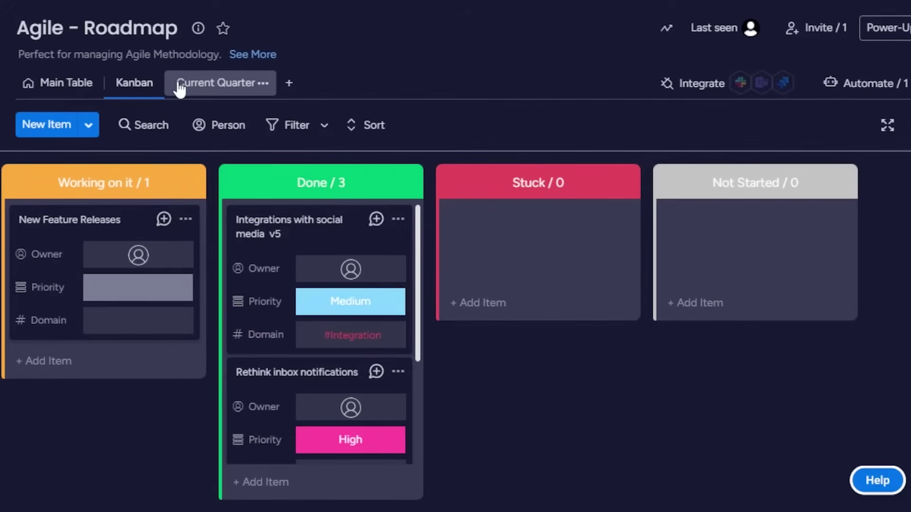
Step: Add a Gantt view to the Agile - Roadmap board and return to the Kanban view
left_click(289, 86)
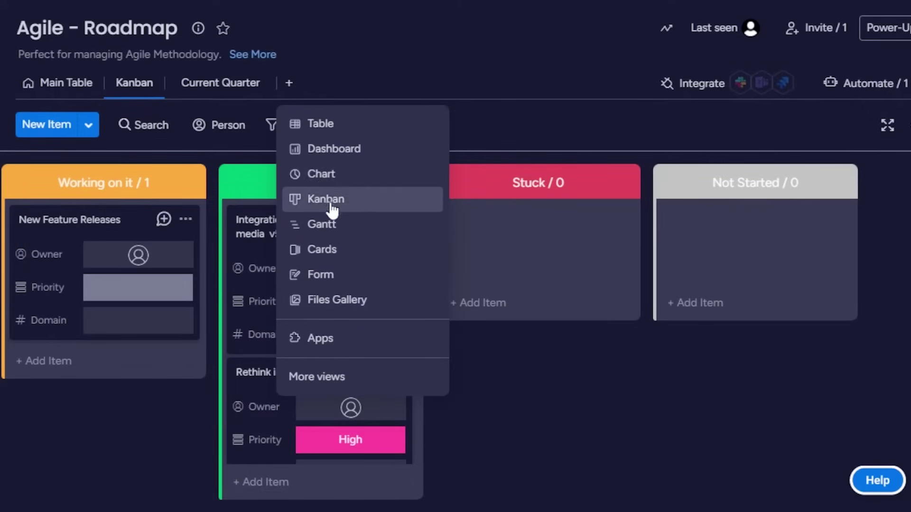
left_click(324, 228)
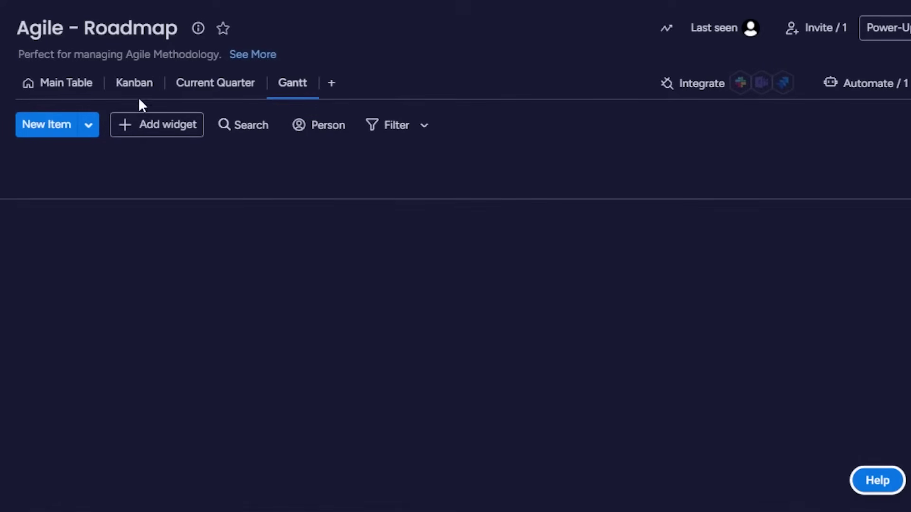
left_click(141, 93)
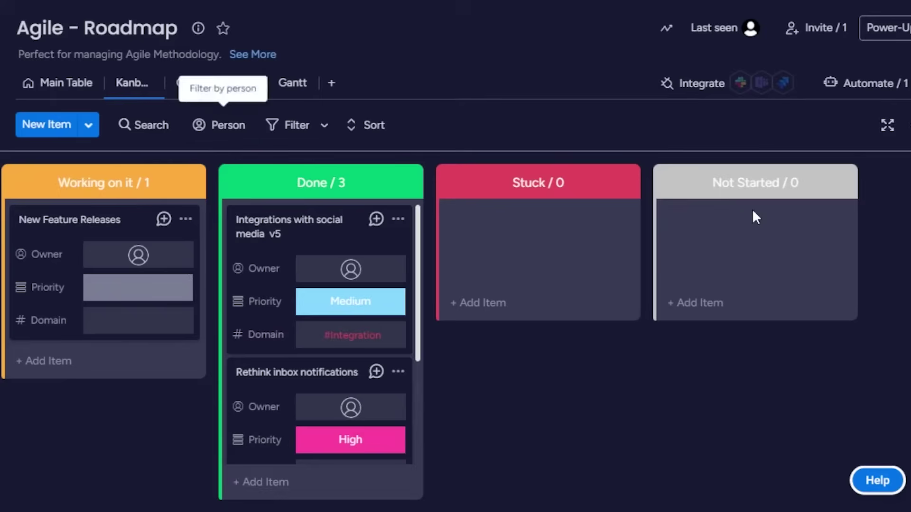
Step: View the board members and invitation options of the Agile - Roadmap board without inviting anyone
left_click(810, 29)
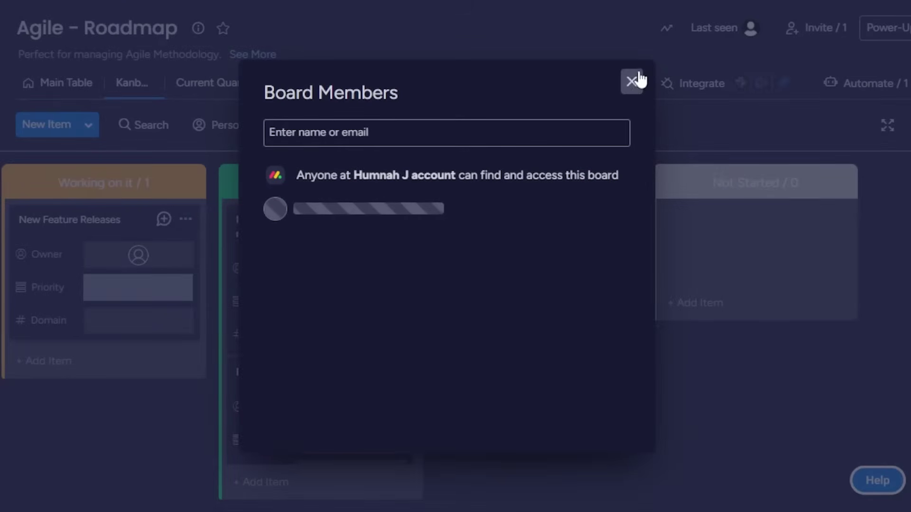
left_click(632, 82)
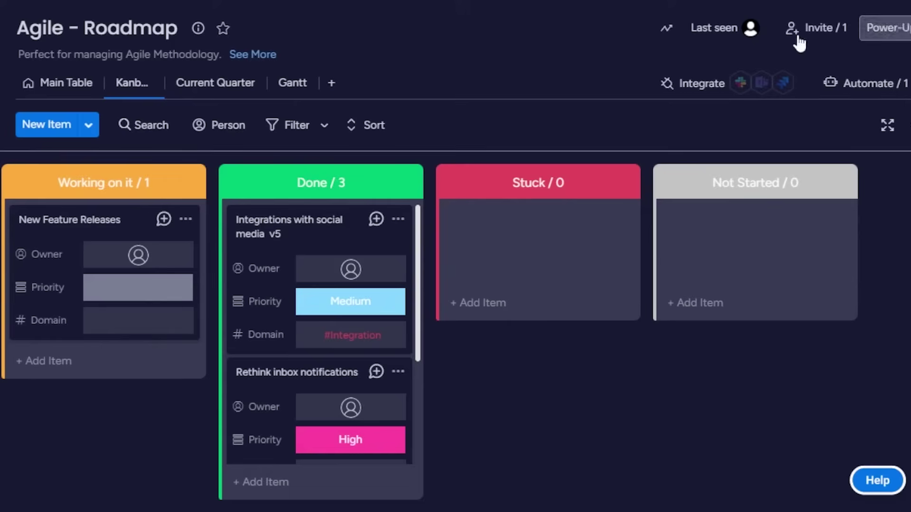
left_click(829, 33)
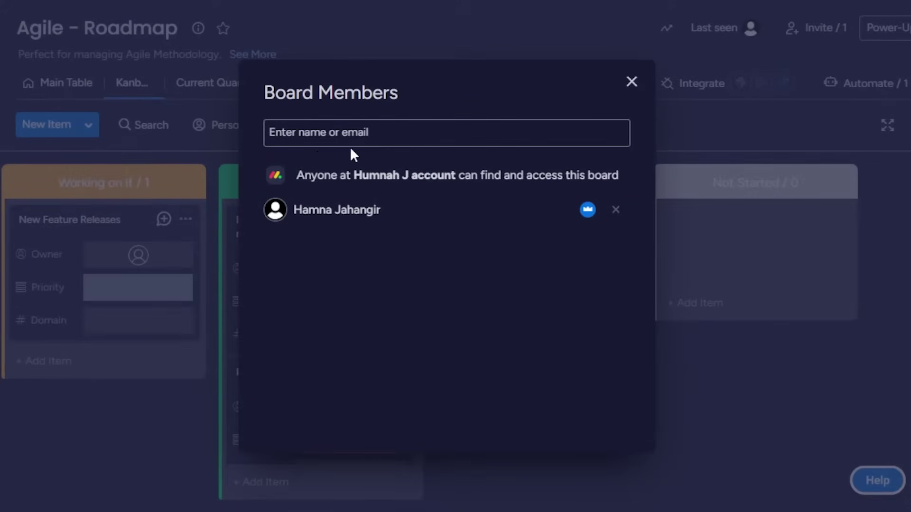
left_click(633, 81)
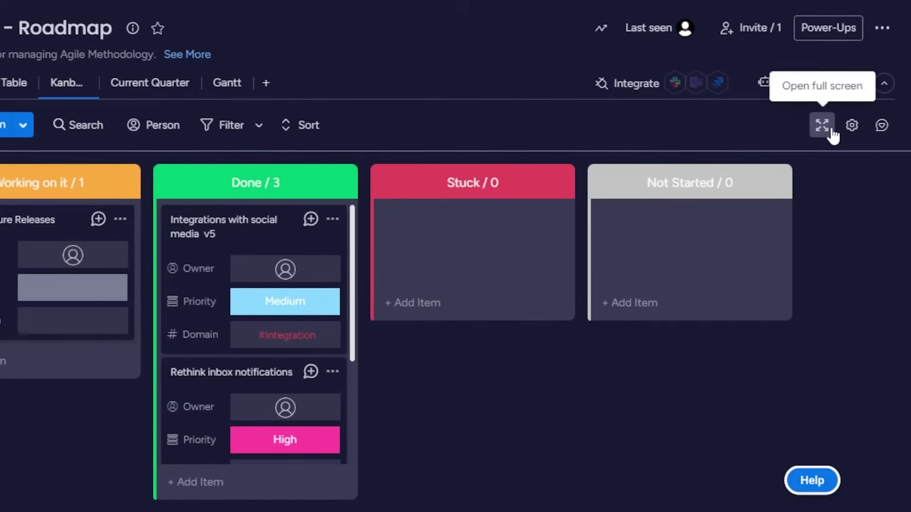
Step: Show the Kanban board in full screen and view the new item form without creating an item
left_click(829, 133)
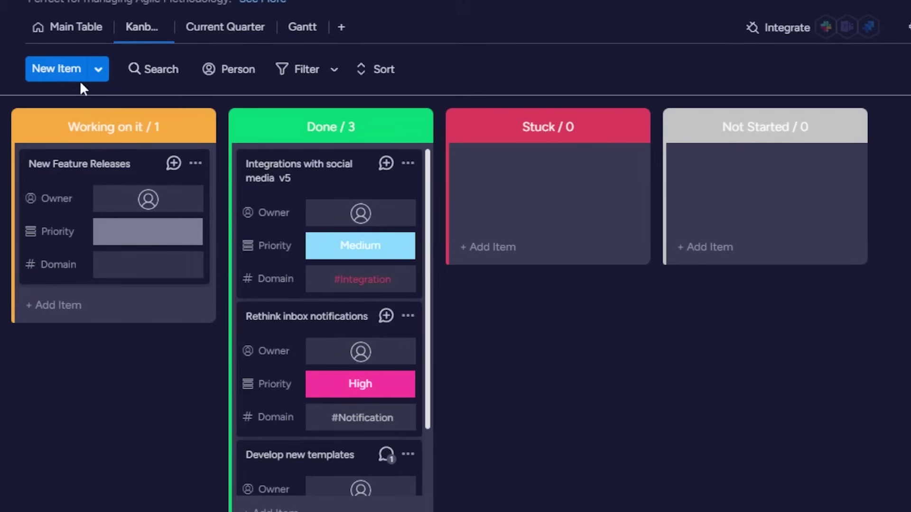
left_click(63, 70)
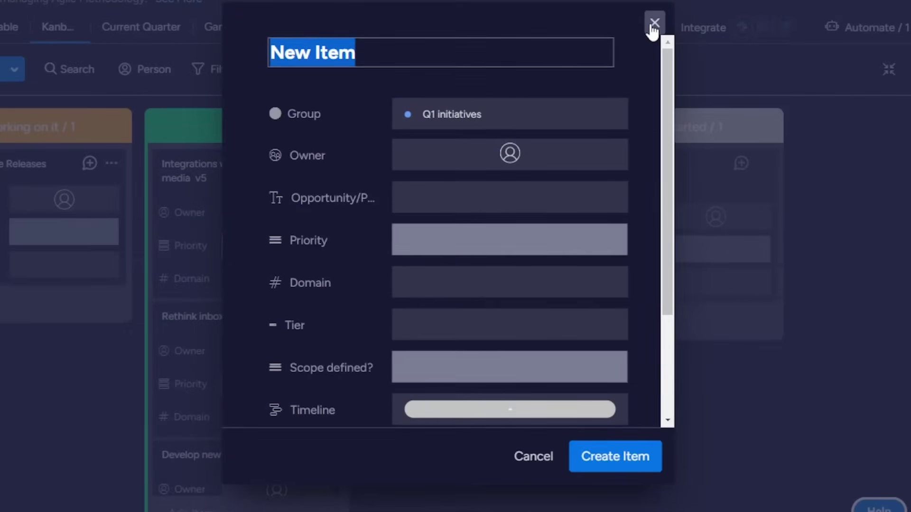
left_click(654, 24)
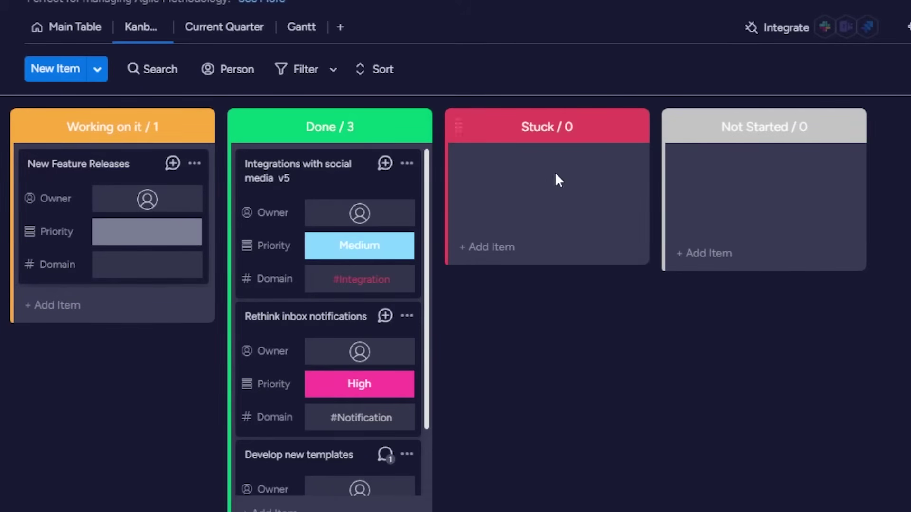
Step: Add an item named "task 1" to the Working on it column of the Kanban board
left_click(68, 303)
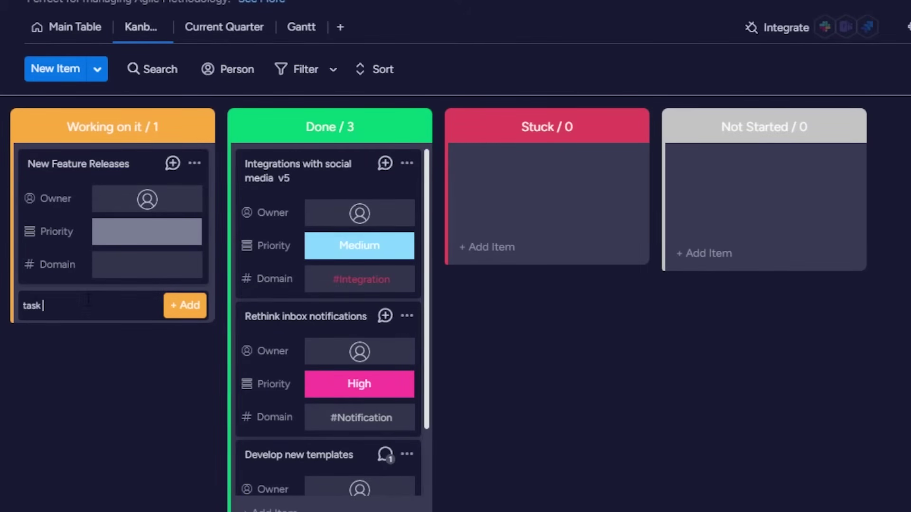
type("task 1")
key("Return")
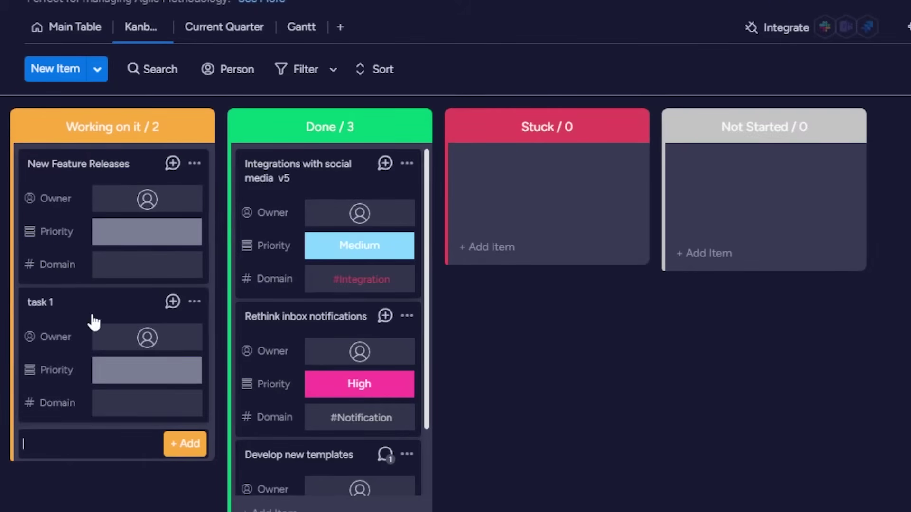
Step: Open task 1, choose Q1 initiatives as its group and assign the suggested workspace member as its owner
left_click(84, 317)
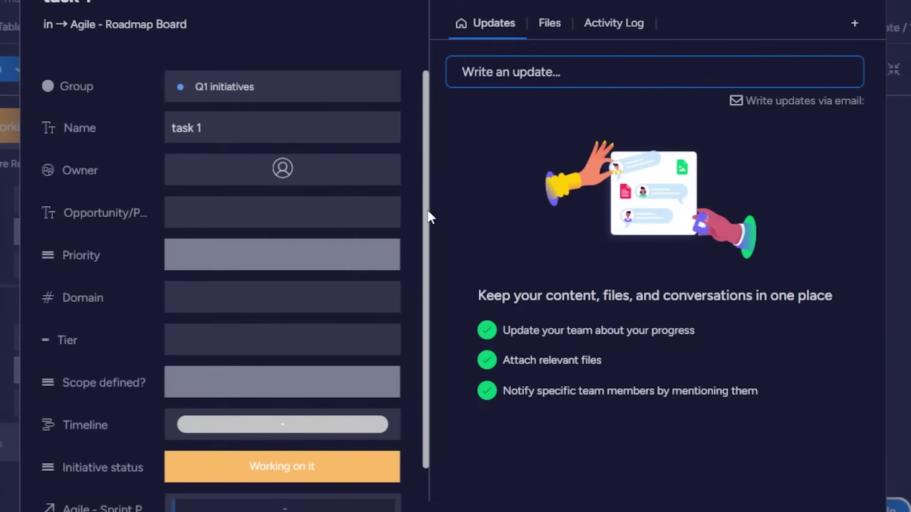
scroll(428, 209, "down", 2)
scroll(428, 209, "up", 2)
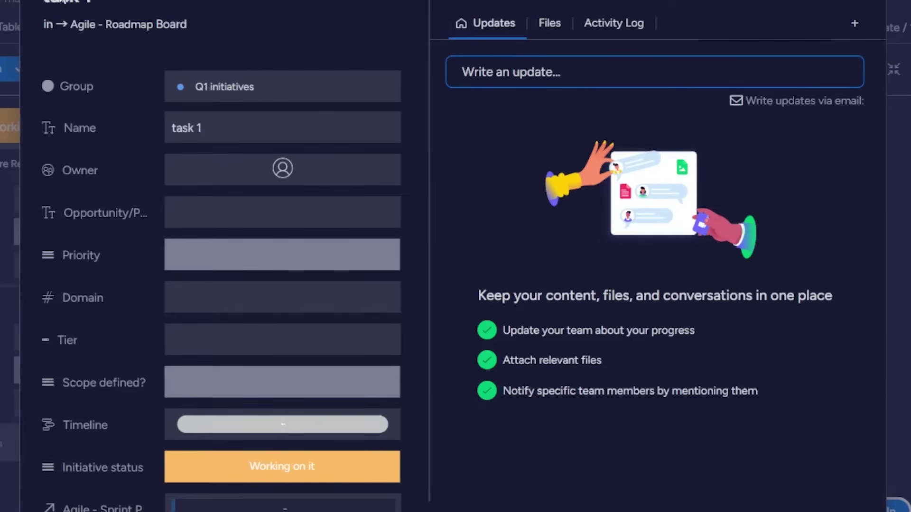
left_click(214, 95)
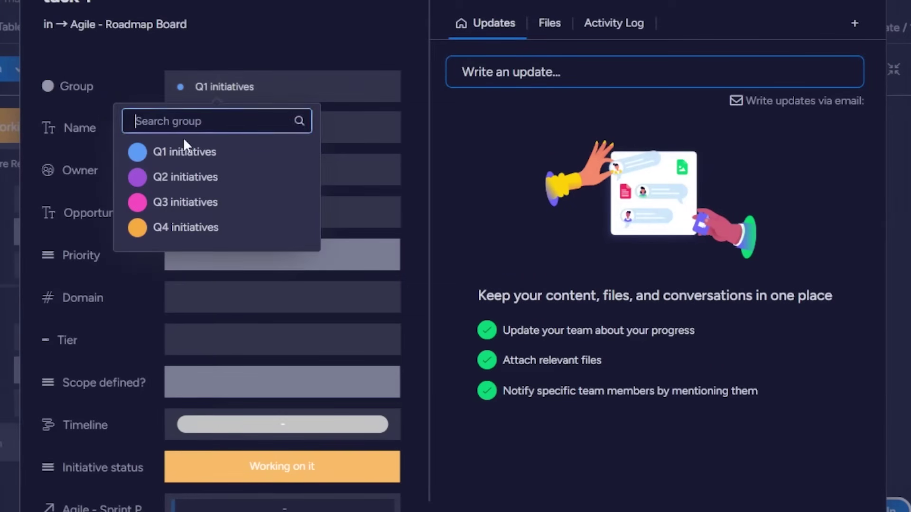
left_click(170, 159)
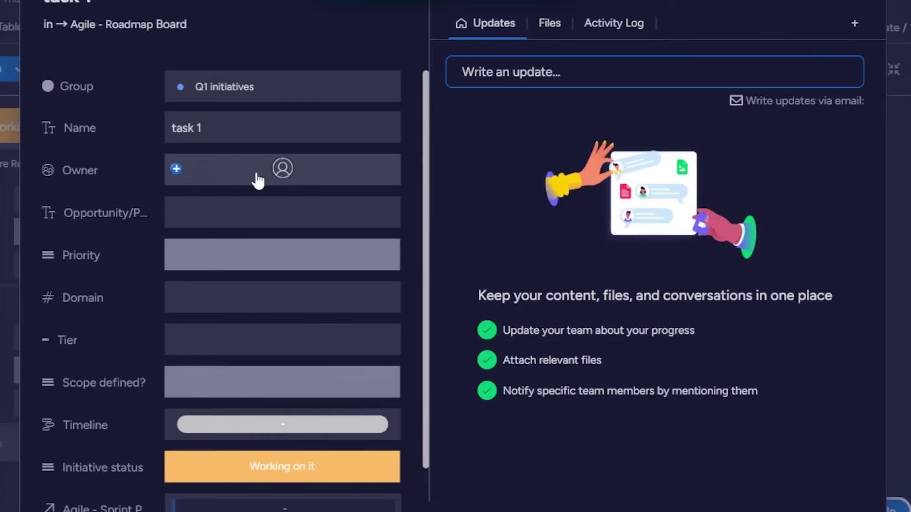
left_click(282, 171)
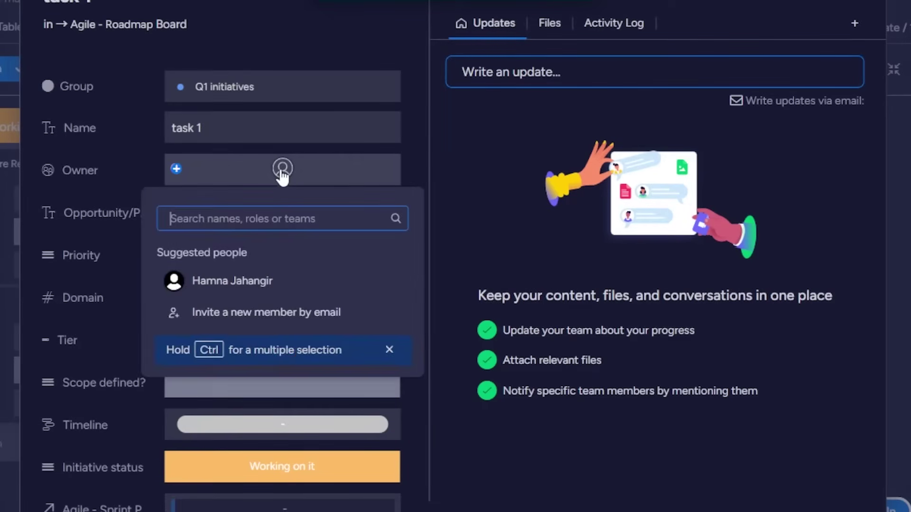
left_click(264, 282)
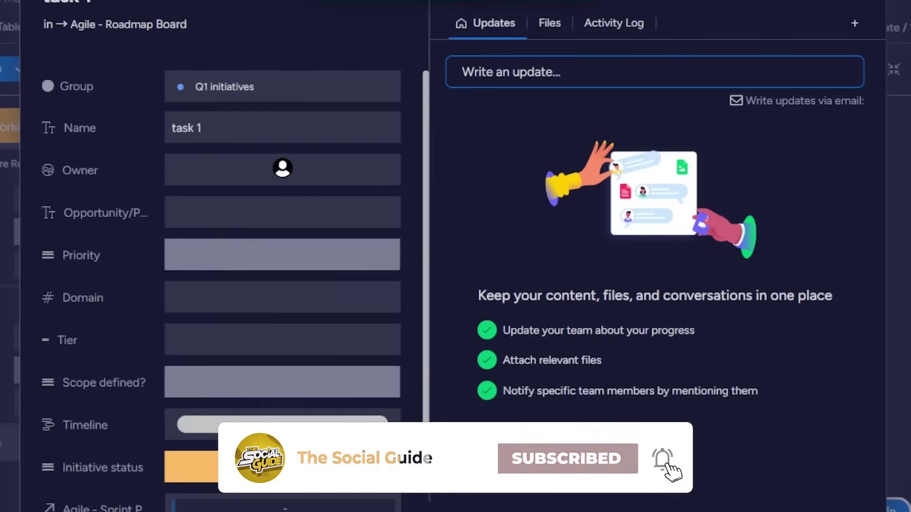
Step: Create an orange priority label named "urgent" and set it as the priority of task 1
left_click(254, 267)
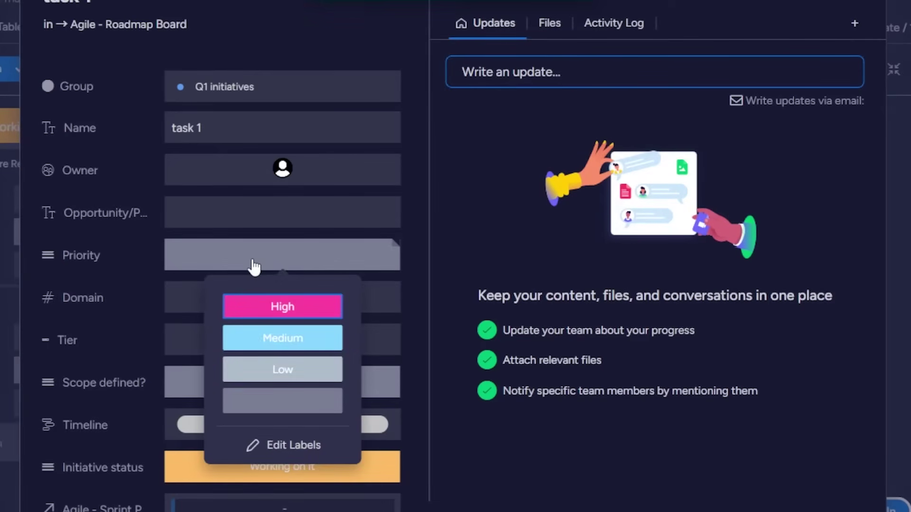
left_click(271, 447)
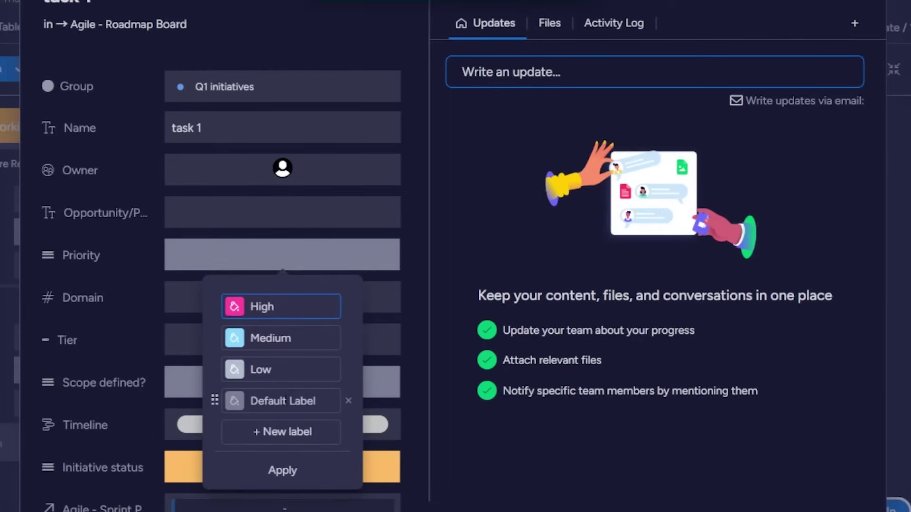
left_click(272, 432)
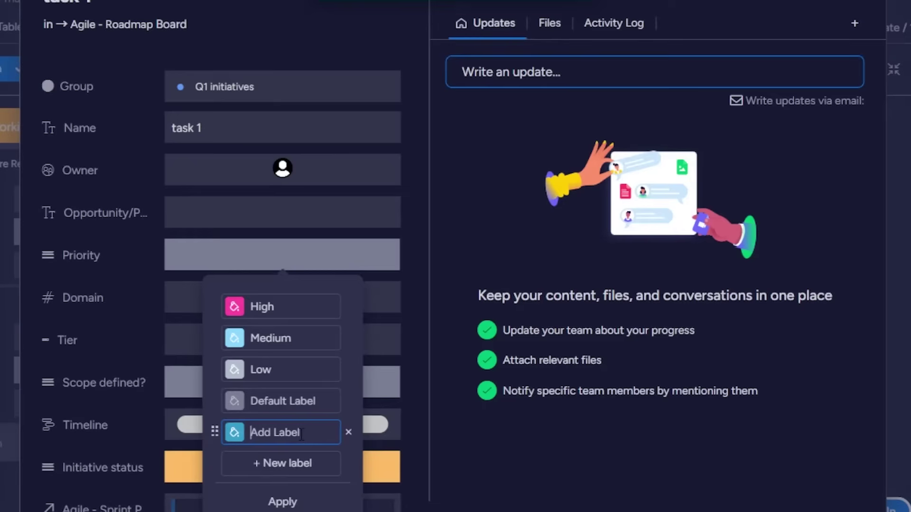
type("urgent")
left_click(234, 441)
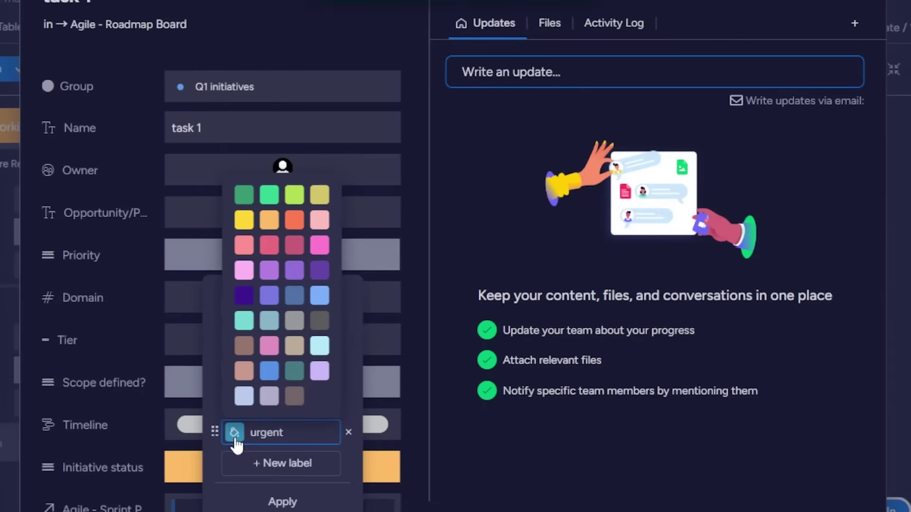
left_click(298, 194)
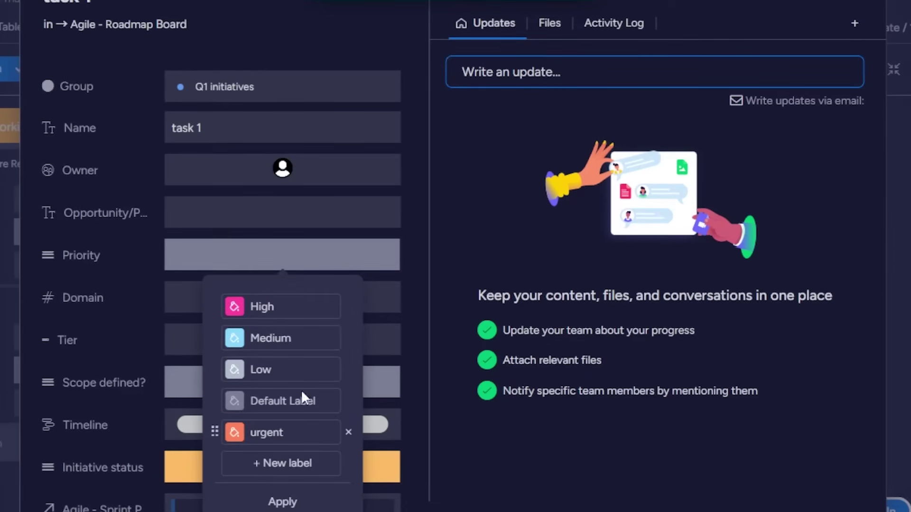
left_click(268, 430)
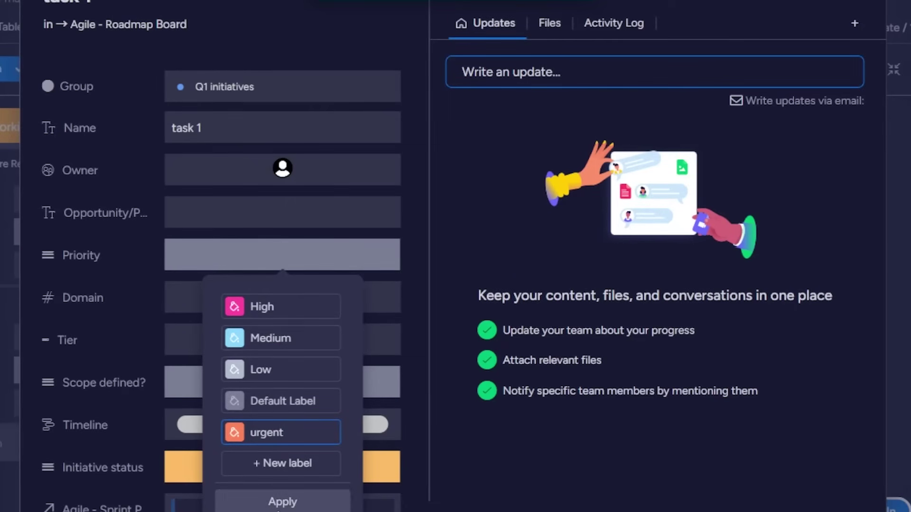
left_click(282, 502)
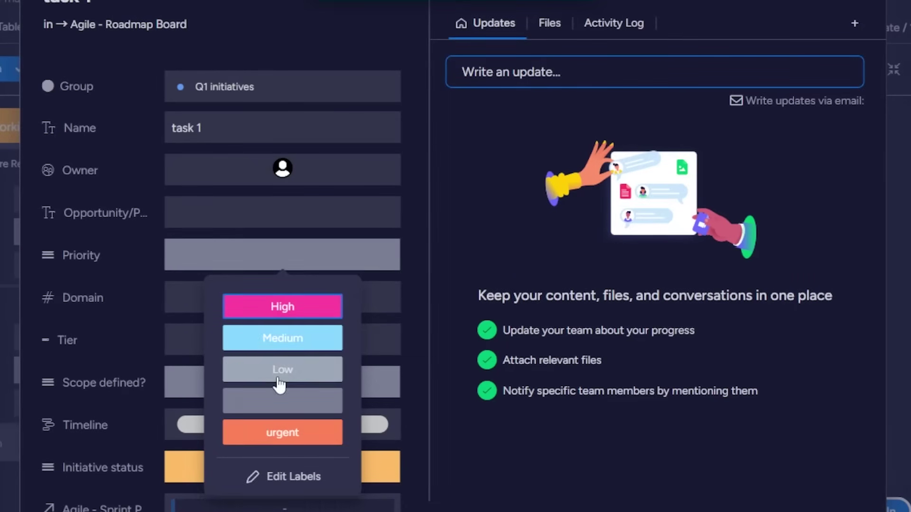
left_click(266, 436)
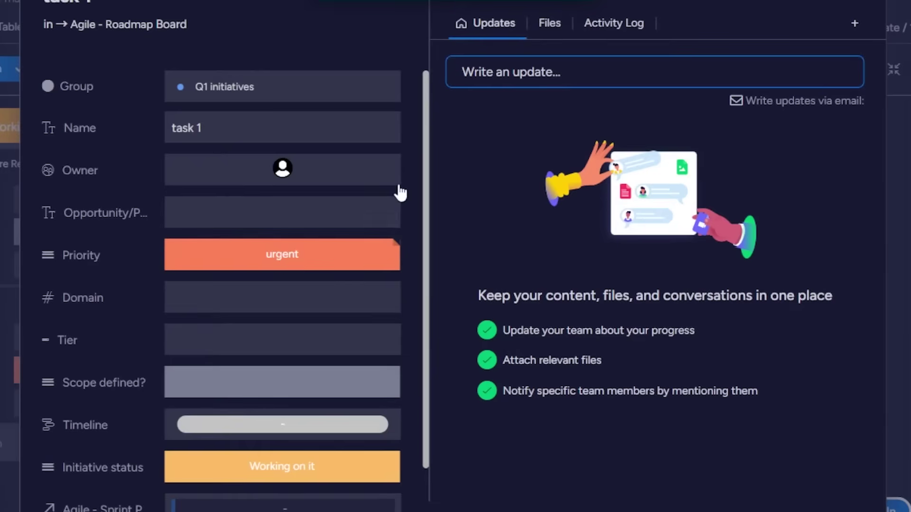
Step: Review task 1's remaining fields, its update editor and its files section, and close the item
left_click_drag(421, 179, 427, 258)
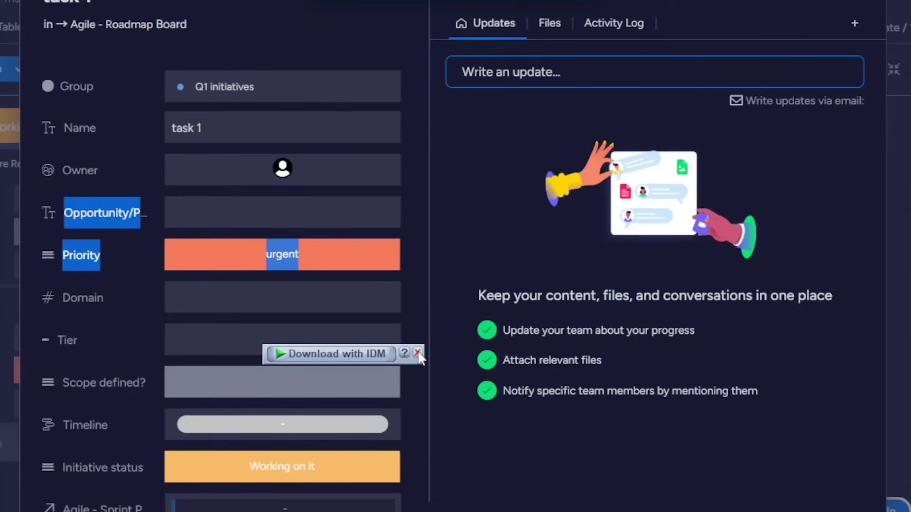
left_click_drag(427, 356, 427, 437)
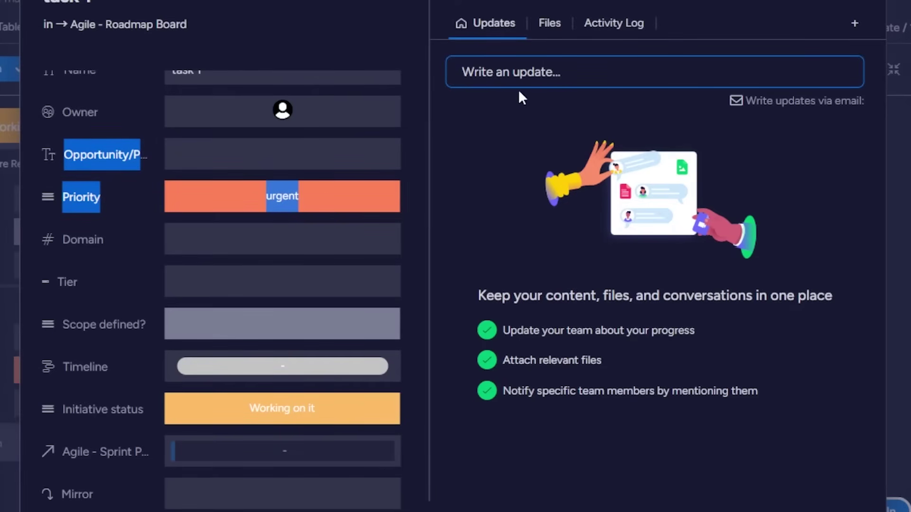
left_click(520, 71)
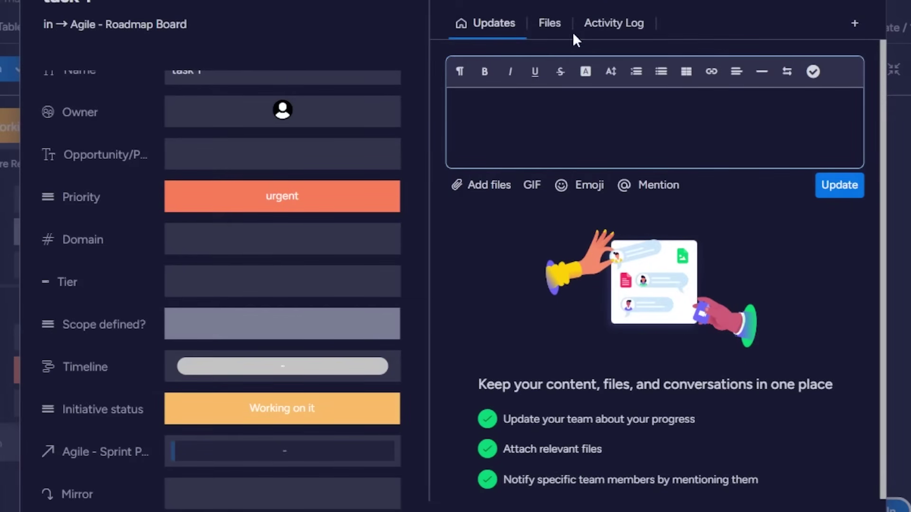
left_click(550, 26)
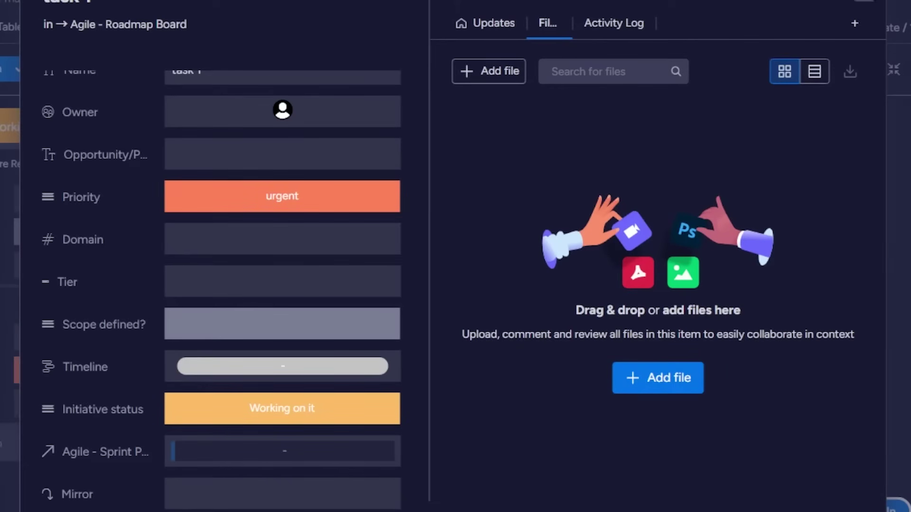
left_click(825, 2)
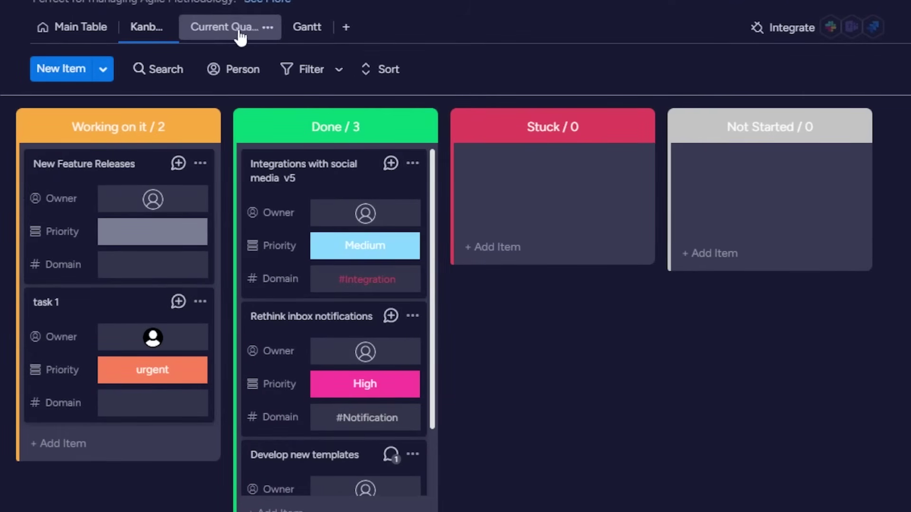
Step: Add a Date column to the board's Main Table view and set task 1's date to February 2, 2023
left_click(69, 27)
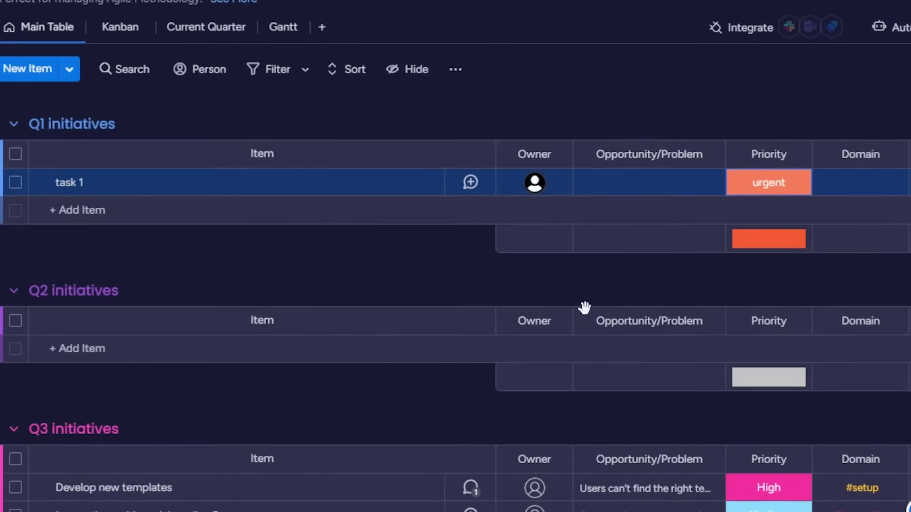
mouse_move(534, 327)
scroll(477, 437, "right", 5)
scroll(823, 448, "right", 3)
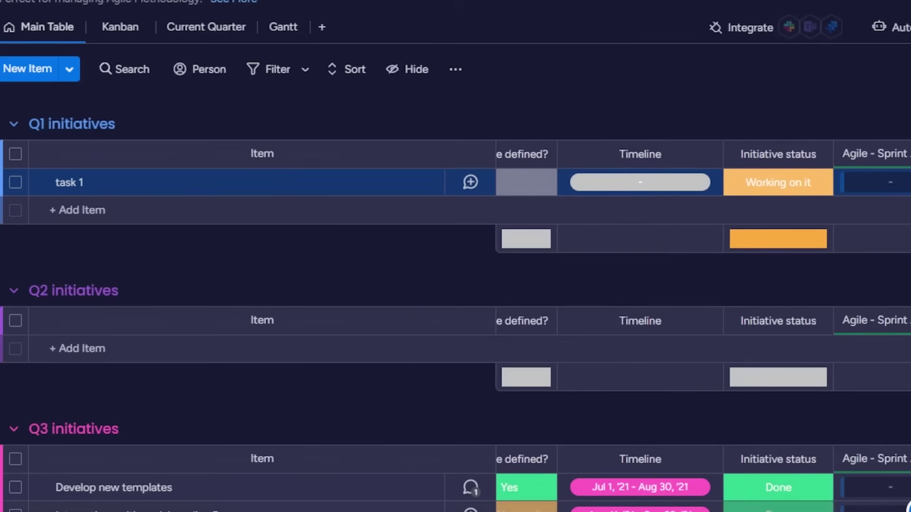
scroll(824, 448, "right", 2)
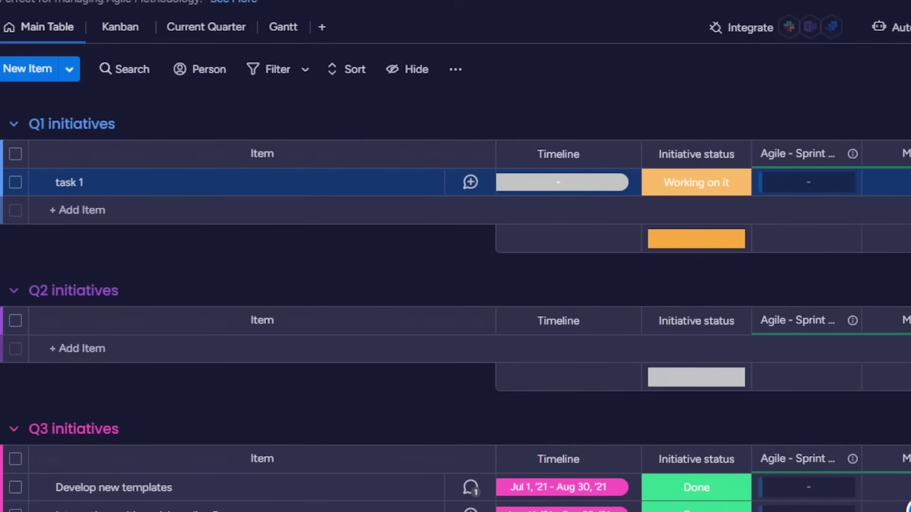
scroll(868, 143, "right", 2)
scroll(868, 142, "right", 1)
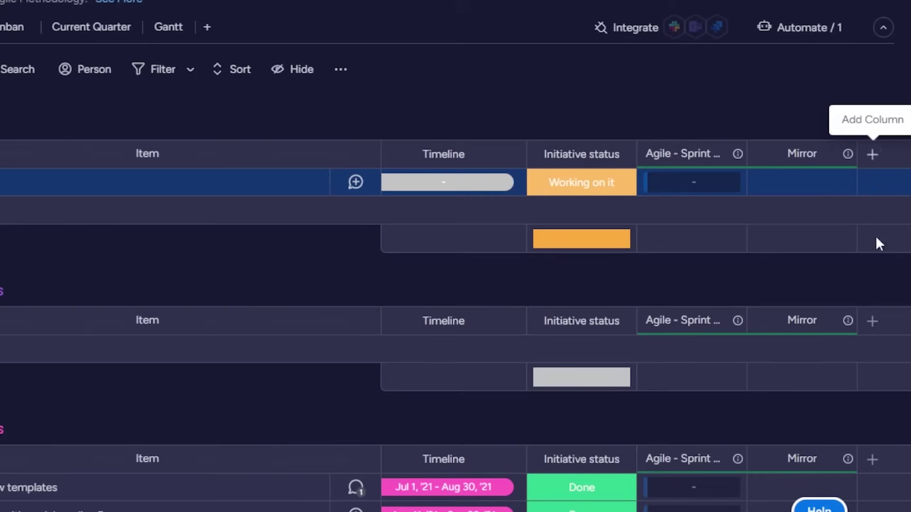
left_click(873, 155)
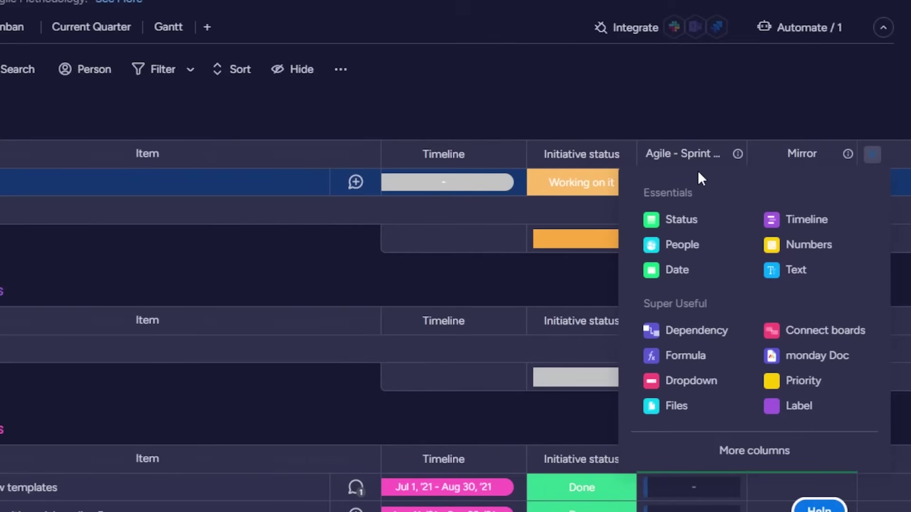
left_click(669, 273)
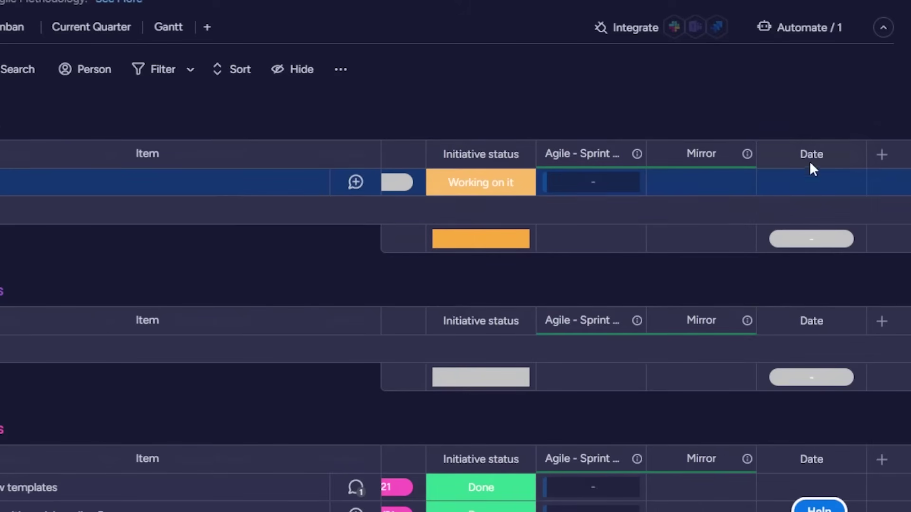
left_click(808, 187)
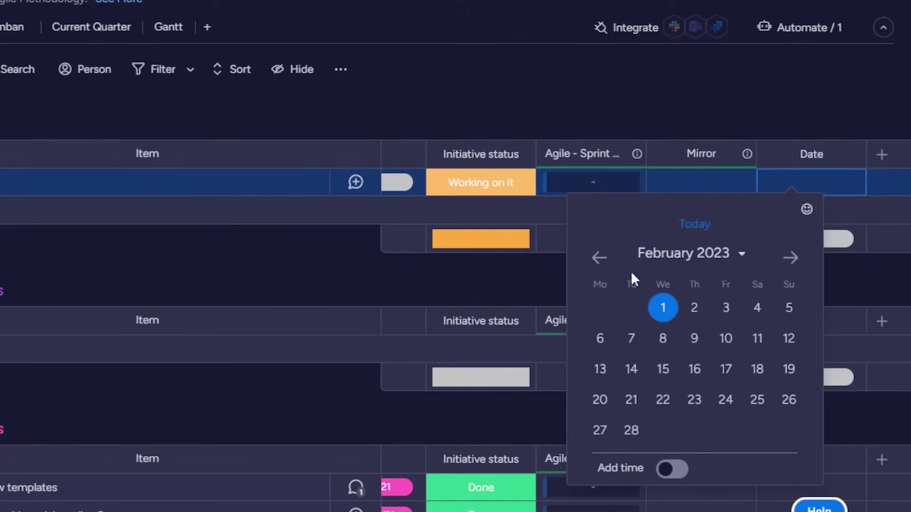
left_click(695, 309)
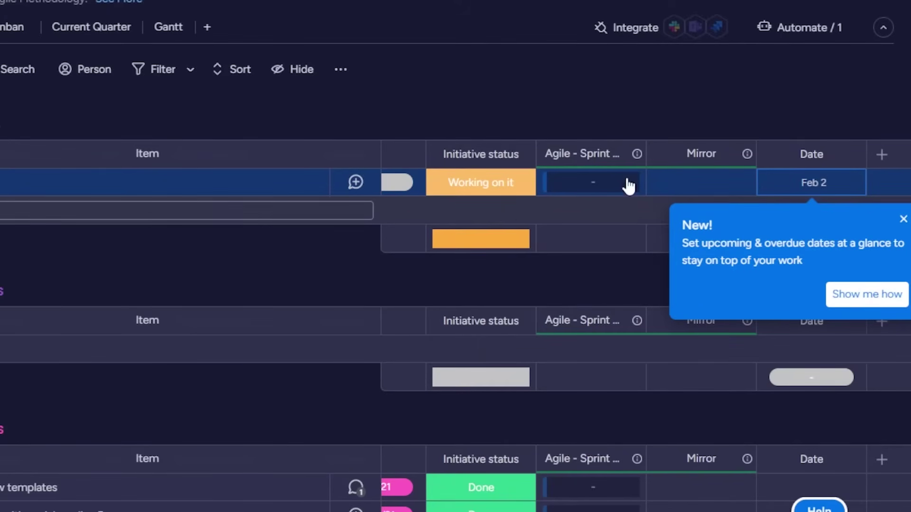
Step: Delete the Mirror column from the Agile - Roadmap board's main table
left_click(742, 155)
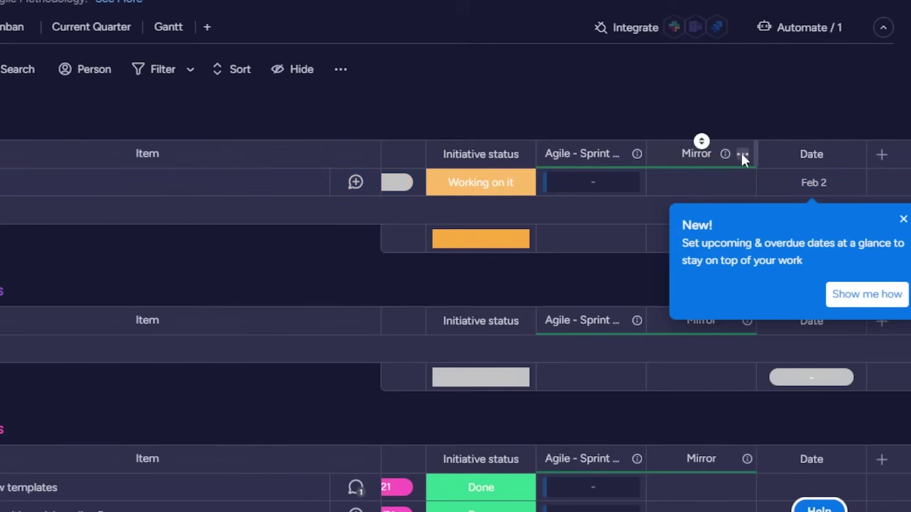
mouse_move(611, 181)
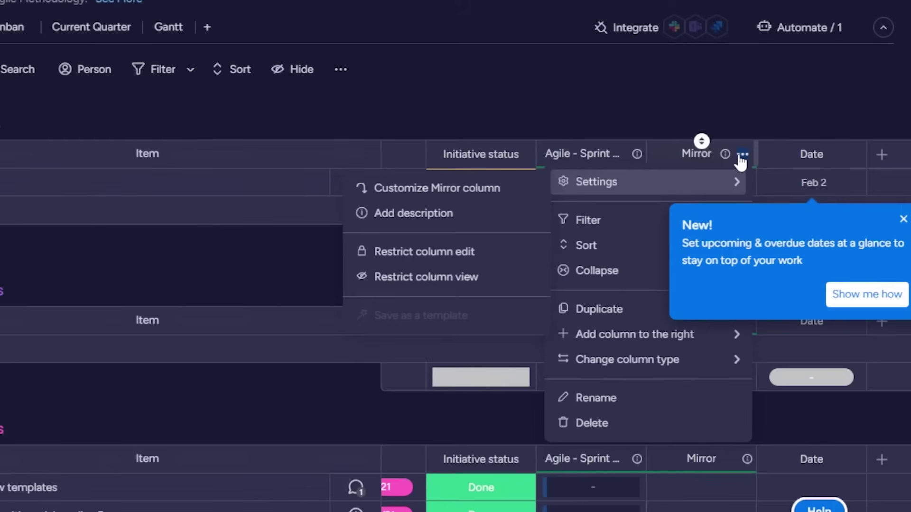
left_click(590, 422)
left_click(576, 93)
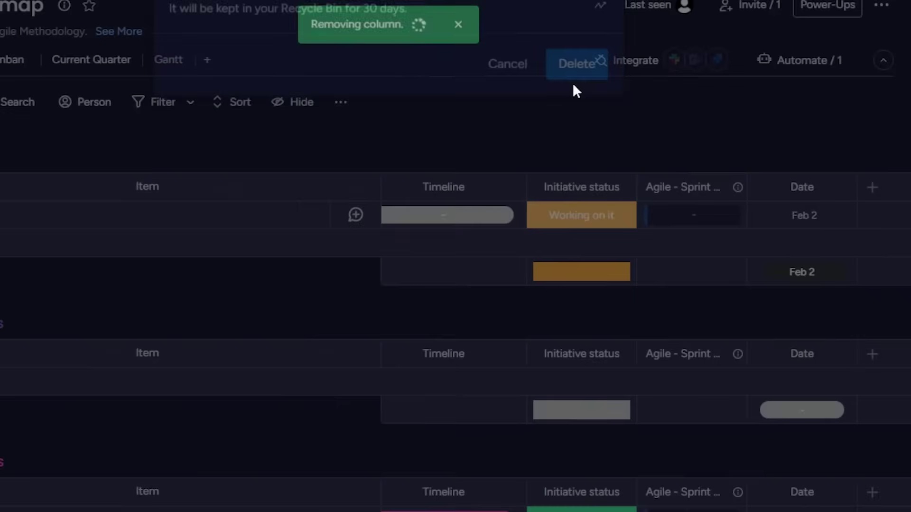
Step: Delete the Agile - Sprint Planning column and the Timeline column from the board's main table
left_click(733, 188)
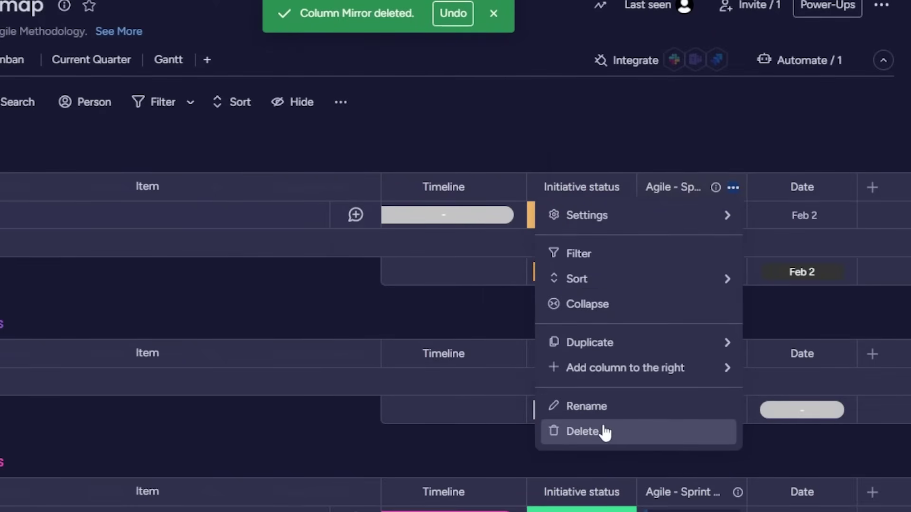
left_click(582, 432)
left_click(592, 127)
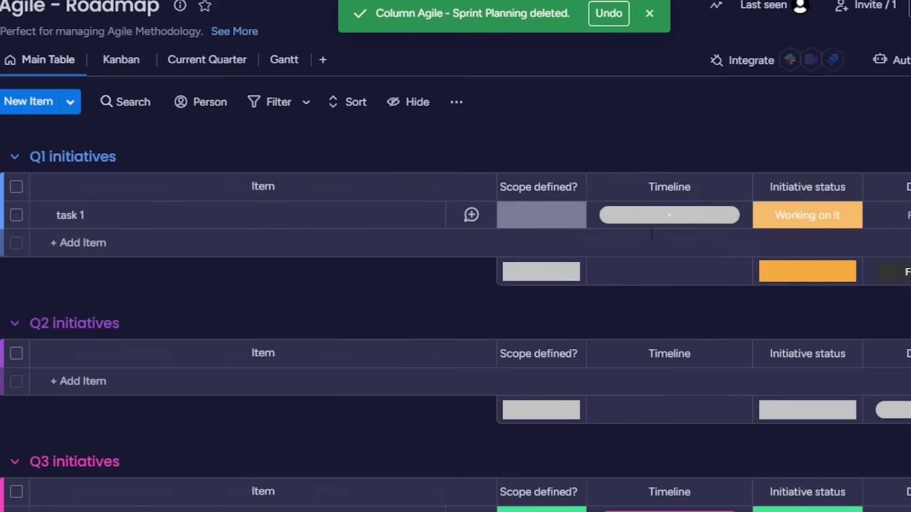
left_click(738, 187)
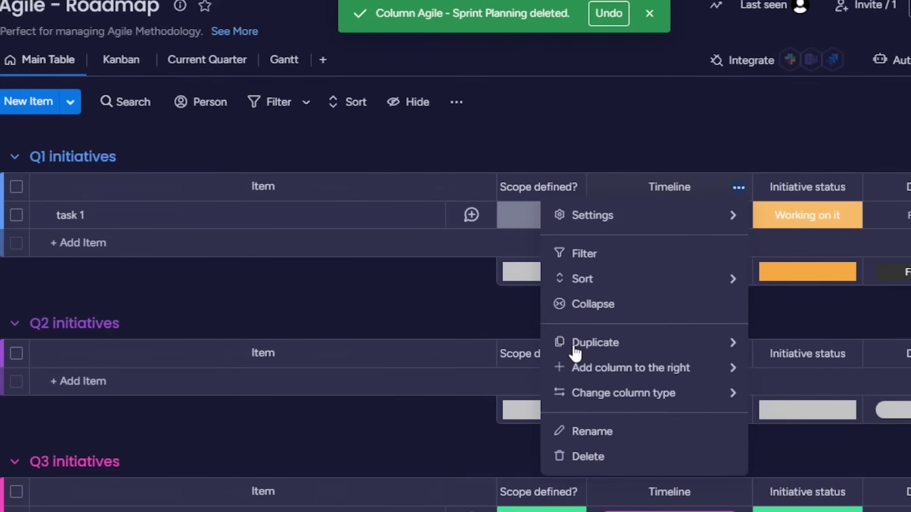
left_click(591, 457)
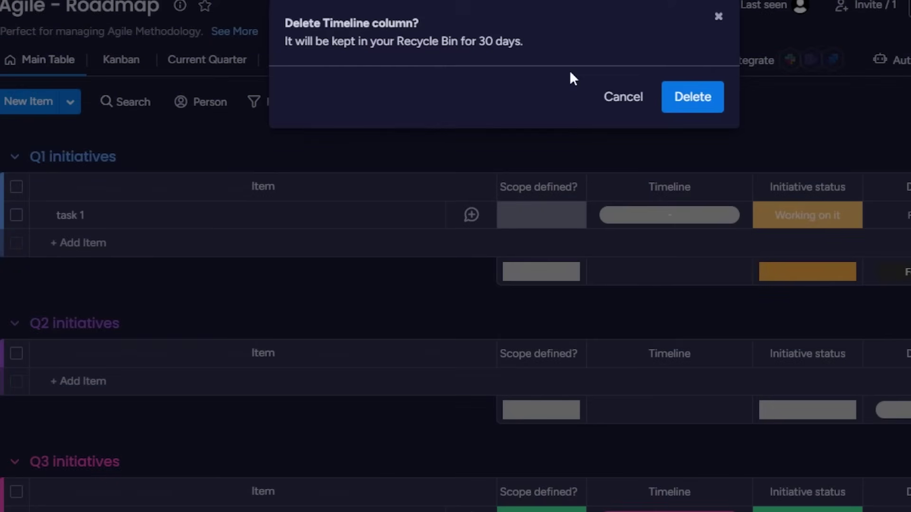
left_click(684, 114)
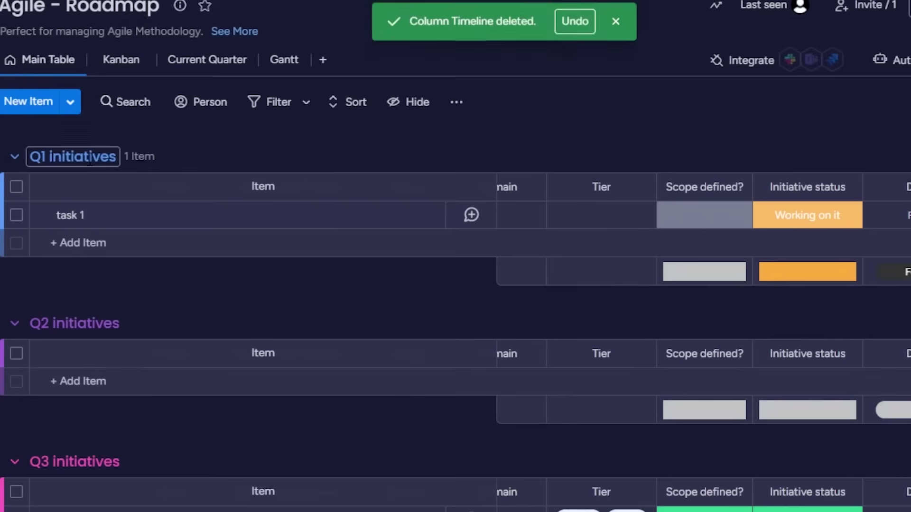
Step: Rename the Q1 initiatives group as "new tasks"
left_click(117, 160)
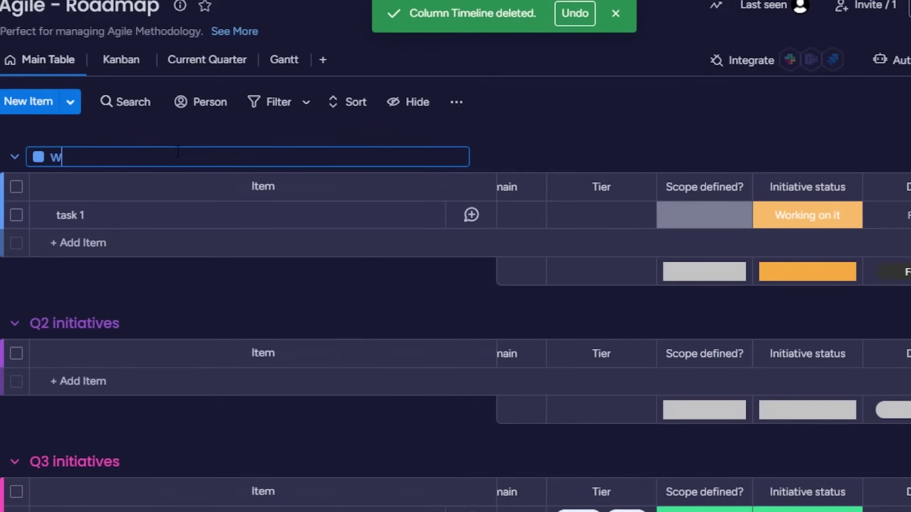
type("new tasks")
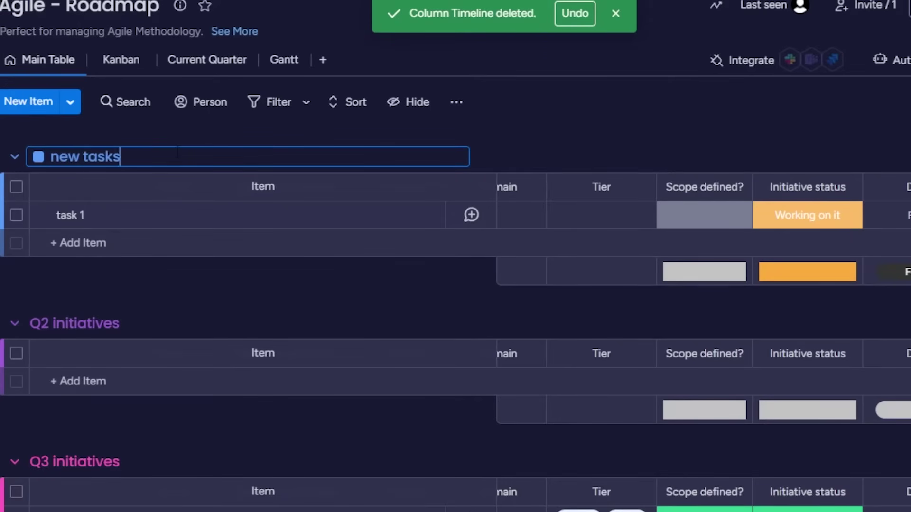
left_click(515, 136)
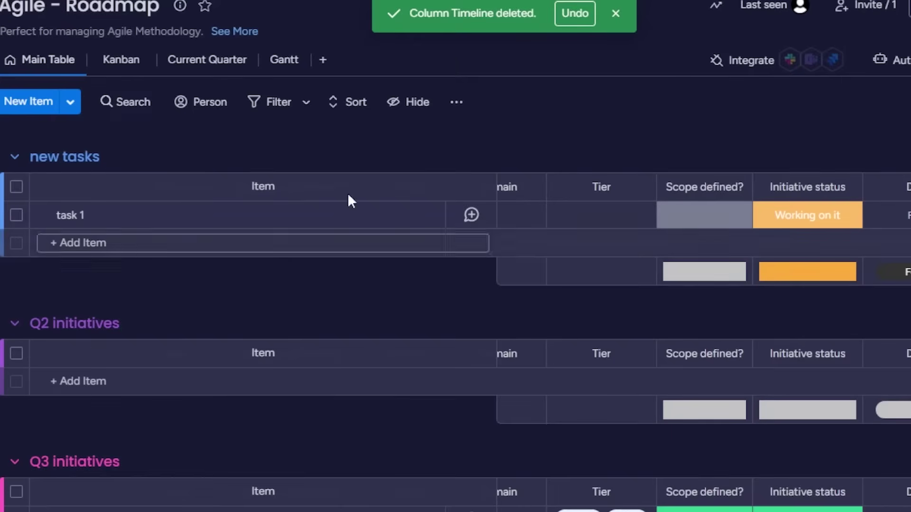
Step: View the board's integrations center and its active automations, closing both to return to the main table
left_click(752, 59)
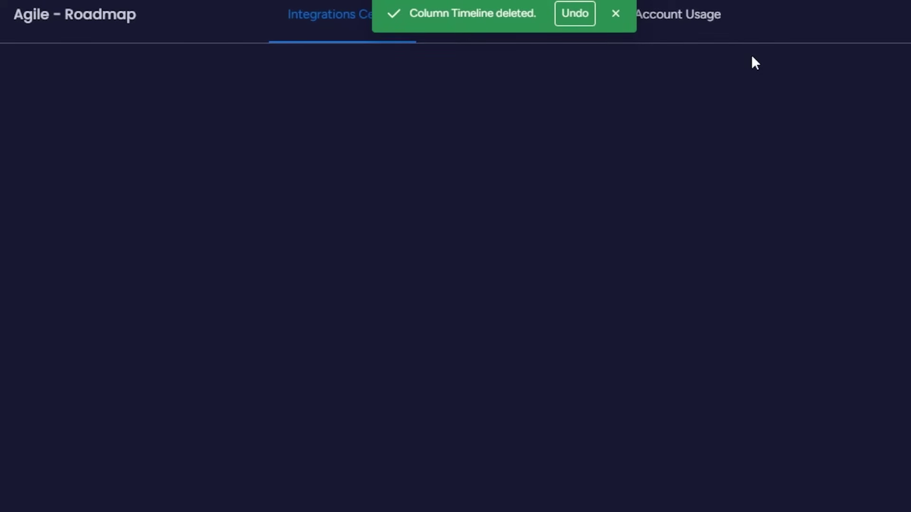
left_click(618, 14)
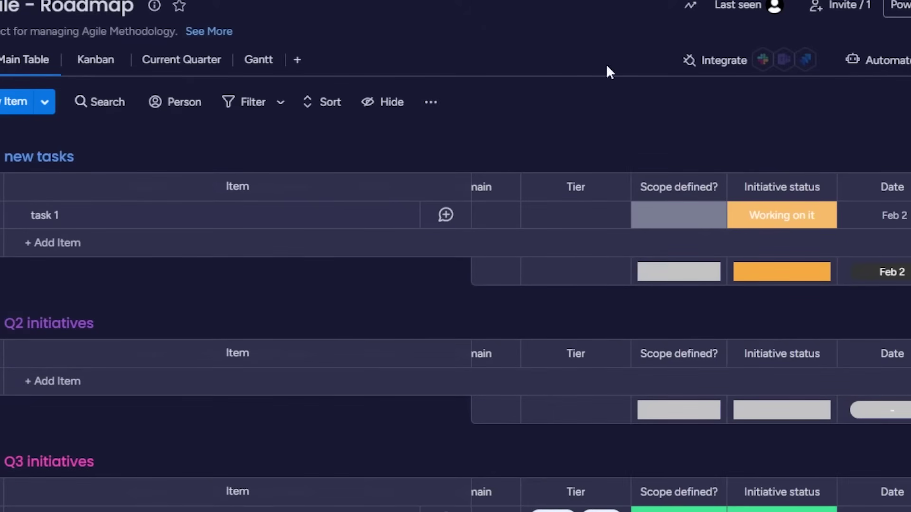
left_click(891, 60)
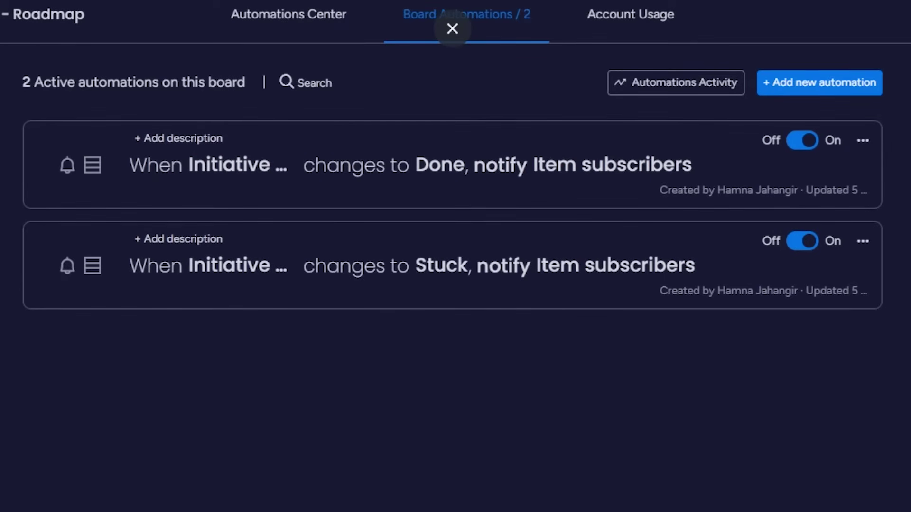
left_click(452, 29)
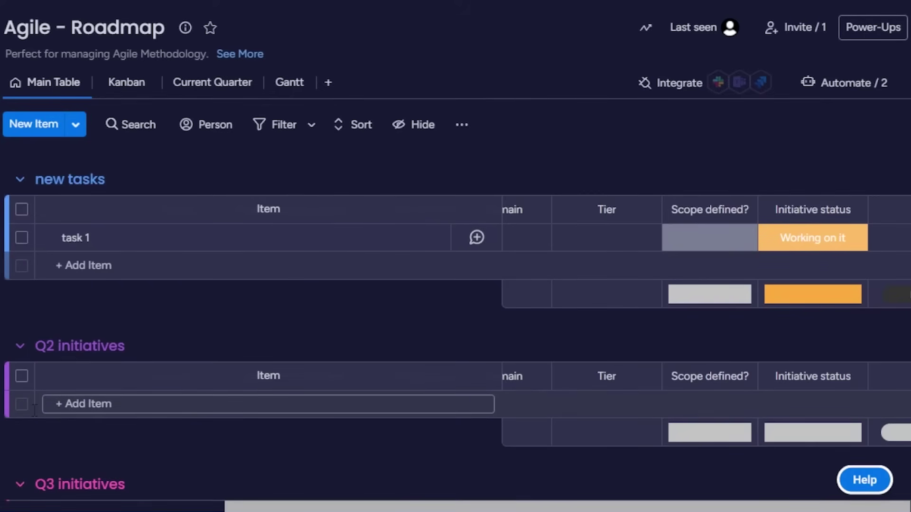
Step: Select all items in the new tasks group and review the actions available for task 1
left_click(79, 402)
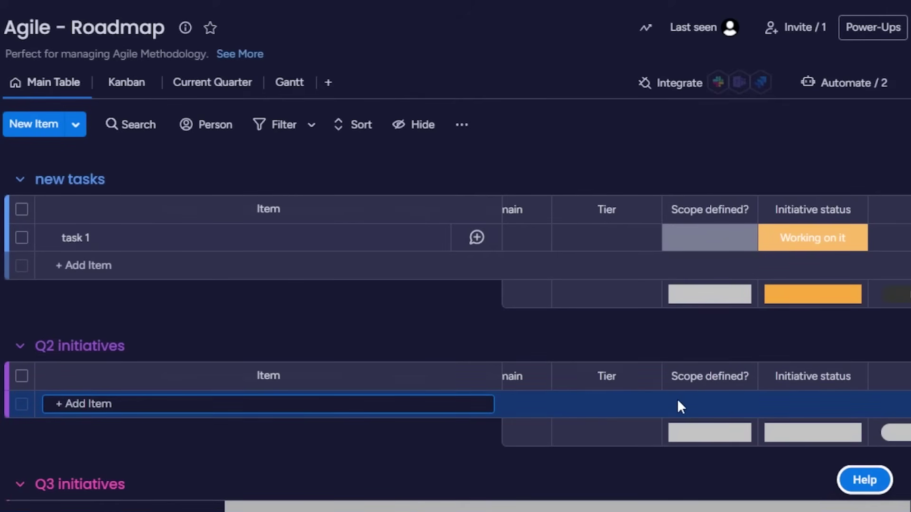
left_click(22, 211)
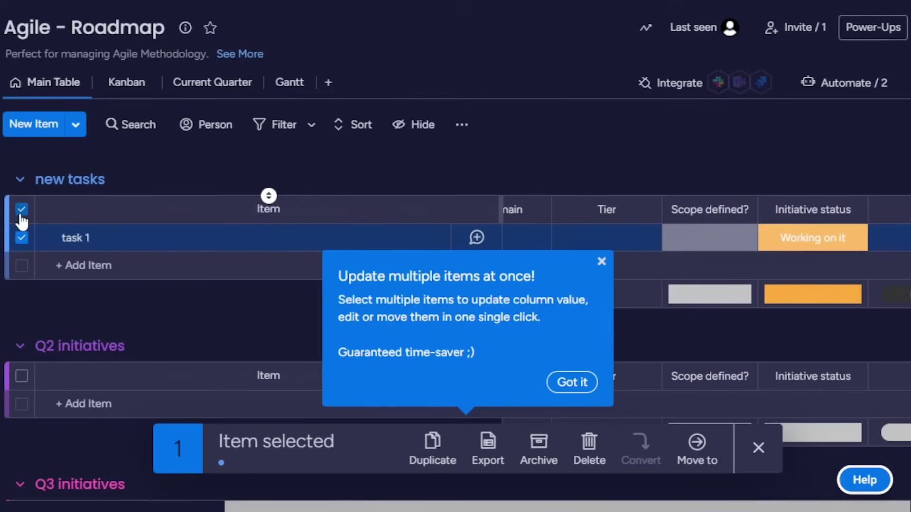
left_click(25, 263)
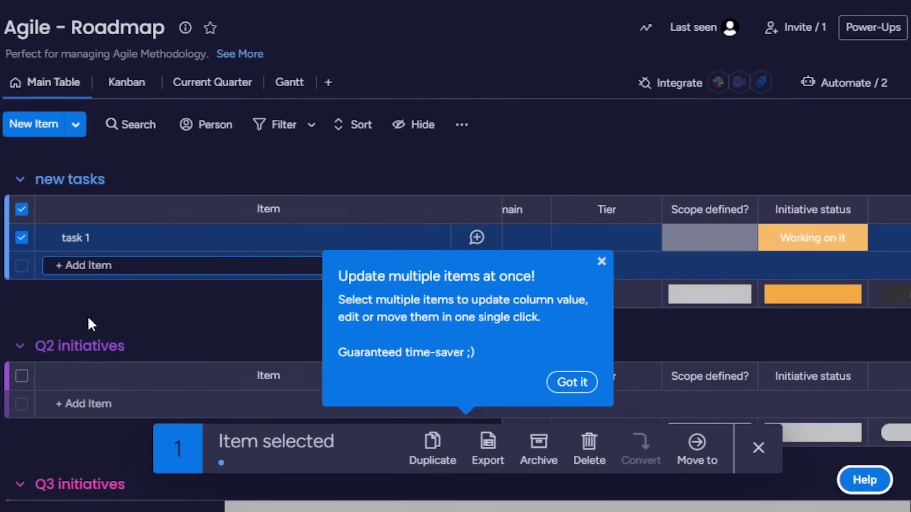
key("Escape")
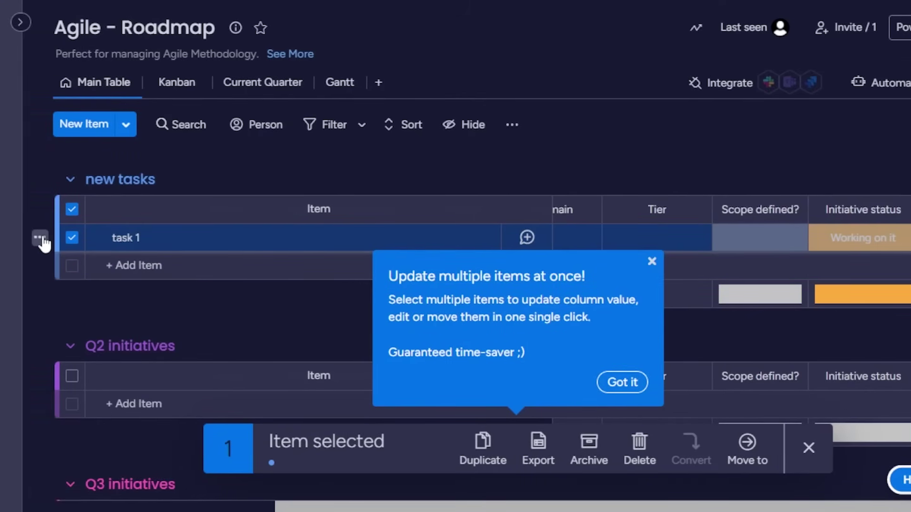
left_click(40, 238)
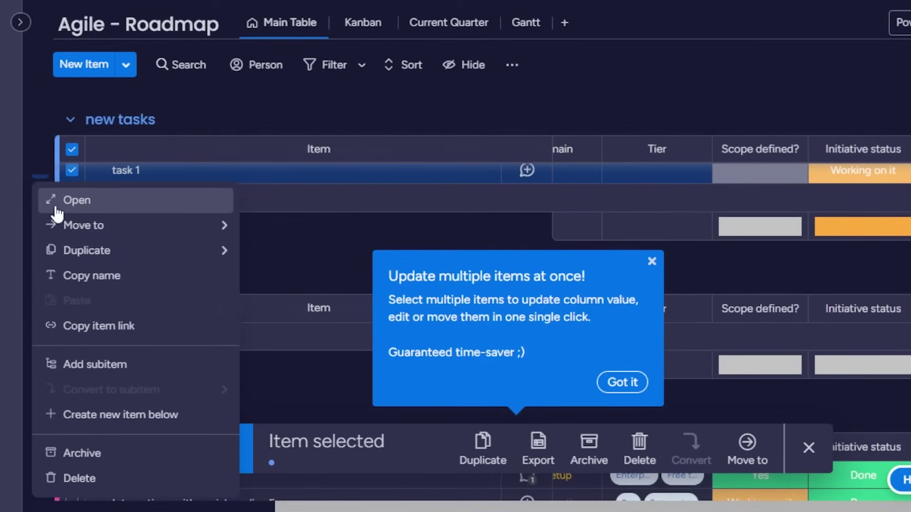
mouse_move(57, 236)
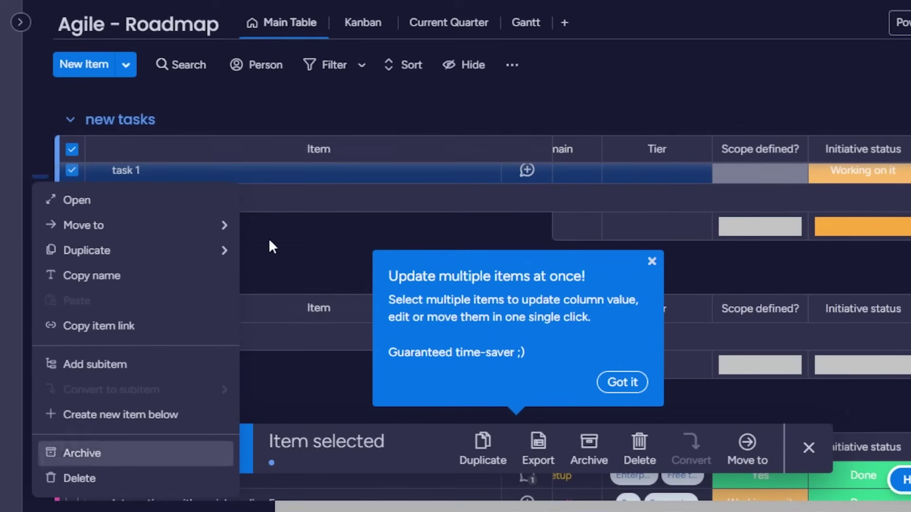
Step: Sort the table by the Item column and show the options for adding a group or importing items
left_click(318, 137)
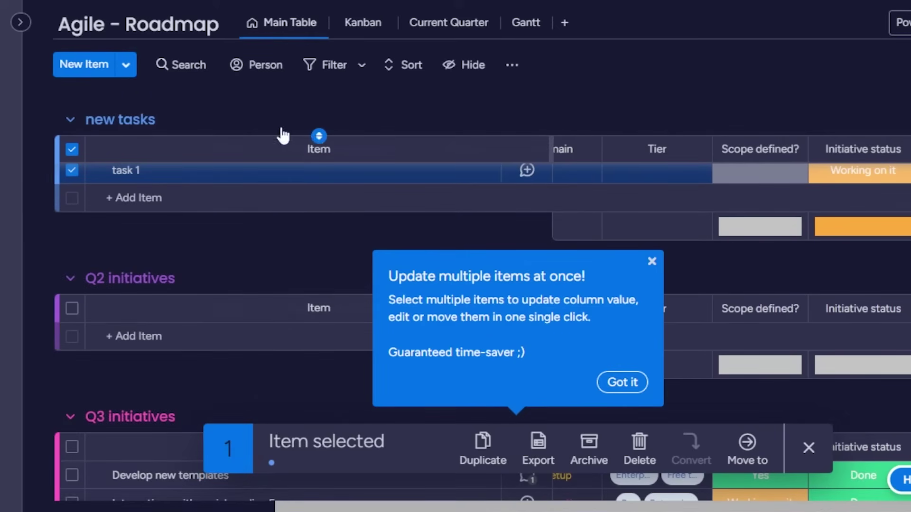
left_click(175, 66)
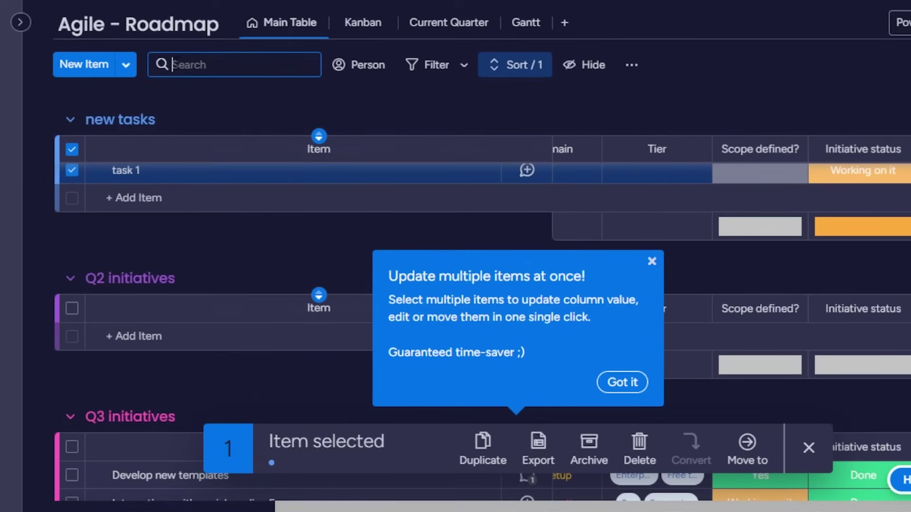
left_click(126, 67)
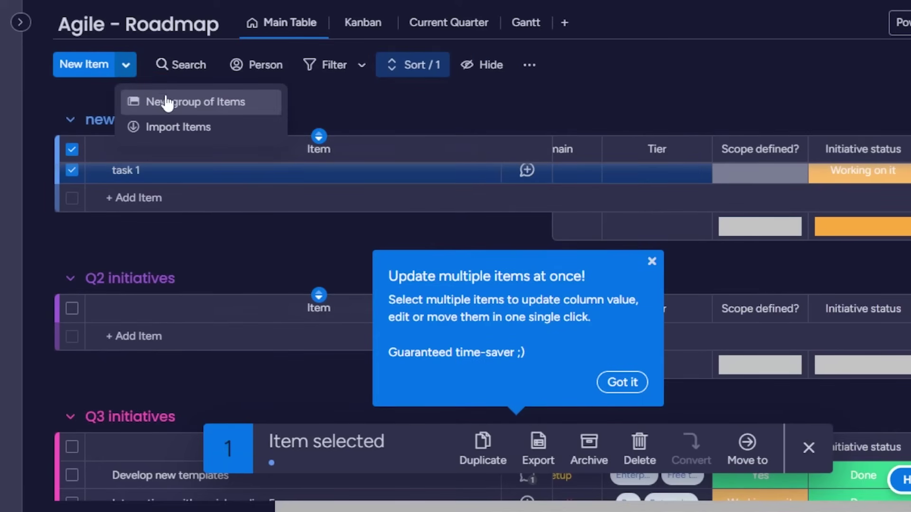
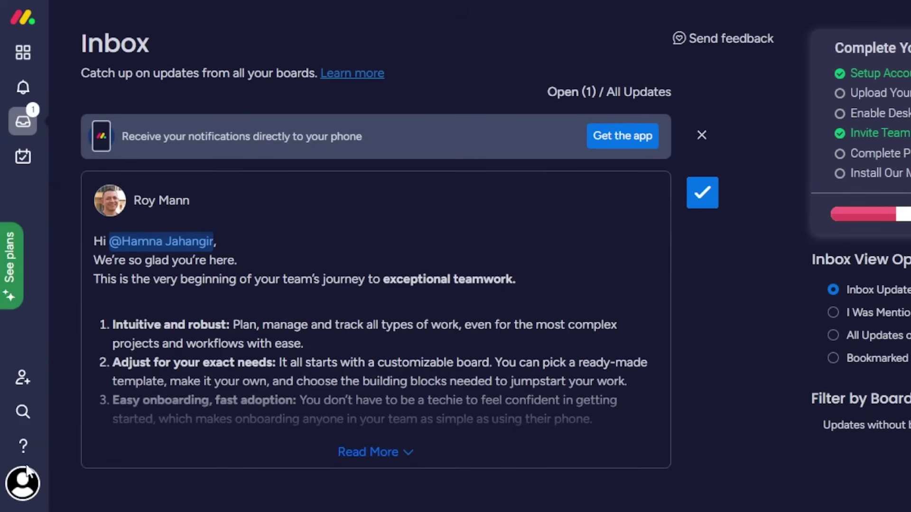
Step: Review the account options from the inbox and return to the my task man. board in the workspace
left_click(26, 482)
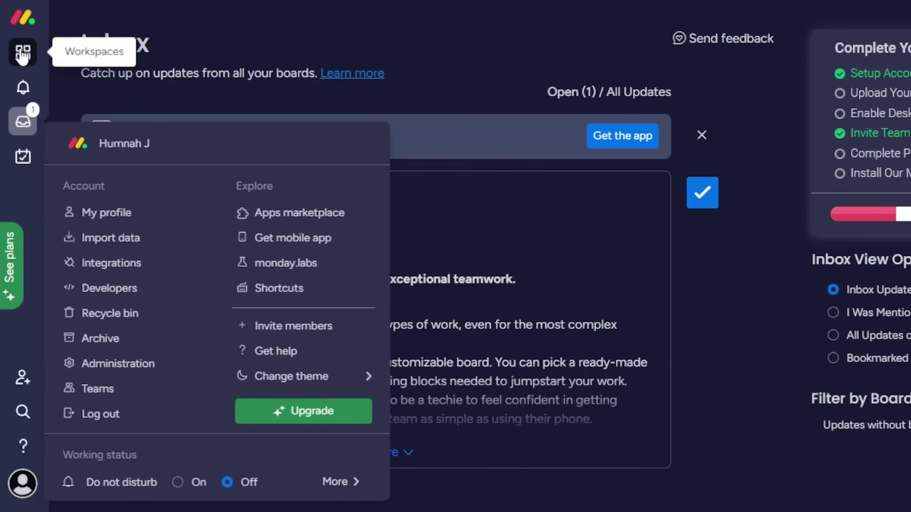
left_click(129, 74)
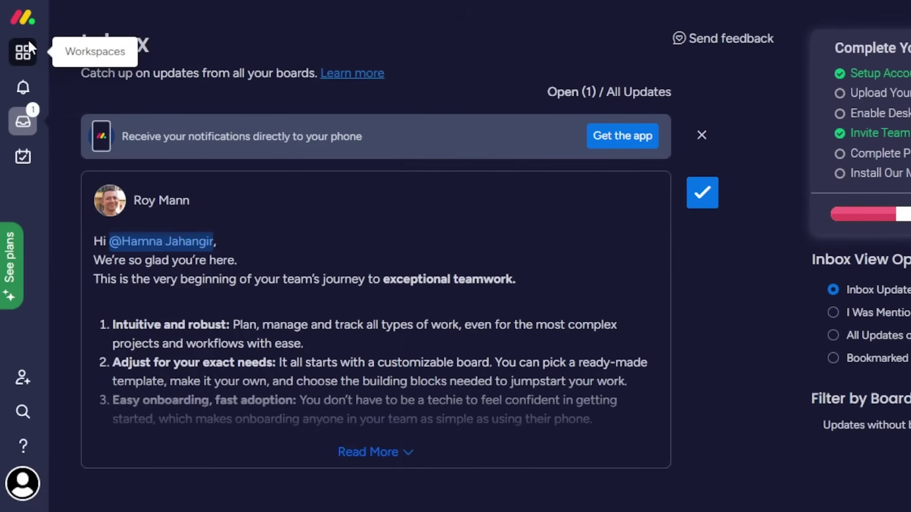
left_click(28, 48)
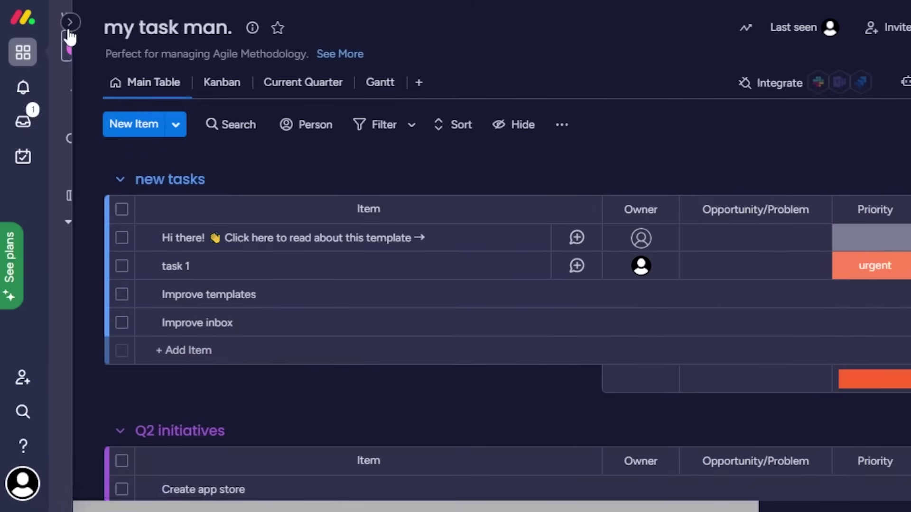
Step: Look through the groups and items of the my task man. board with the workspace navigation expanded, and collapse it
left_click(70, 23)
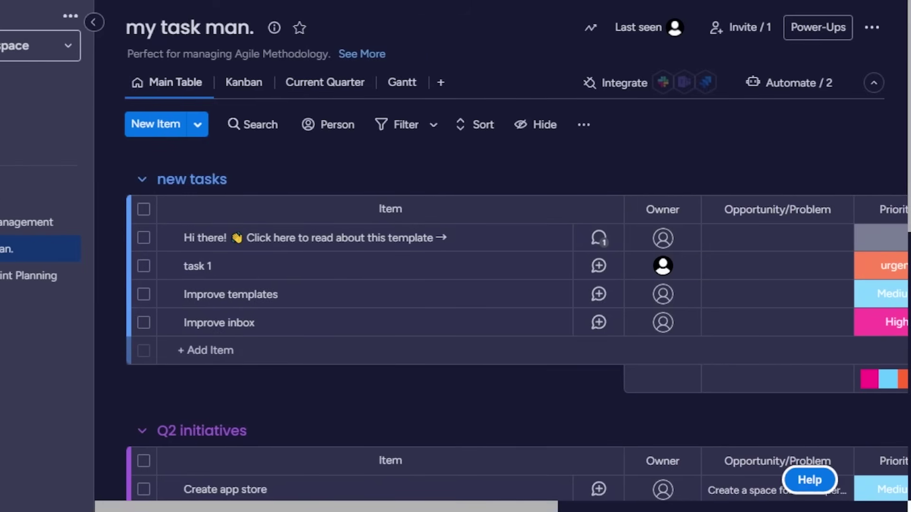
scroll(518, 308, "down", 10)
scroll(517, 308, "up", 3)
scroll(415, 27, "up", 8)
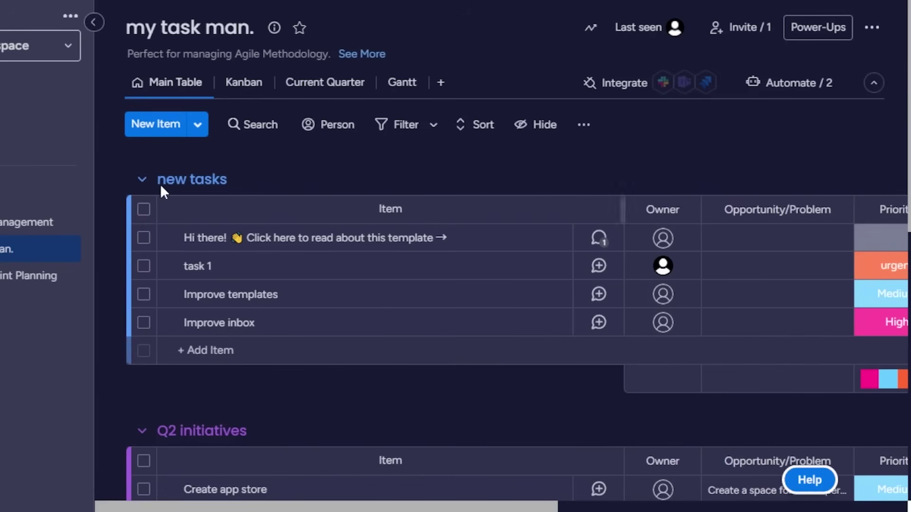
left_click(94, 22)
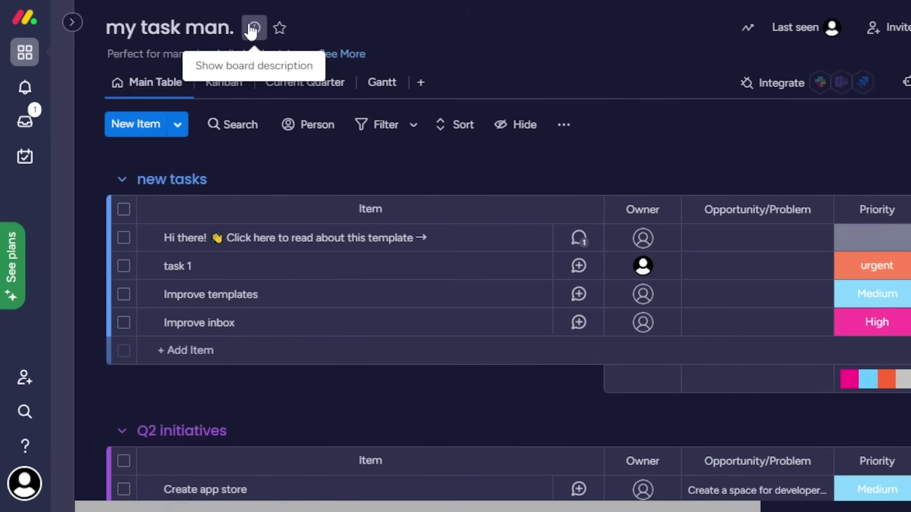
Step: View the my task man. board's description and board info, close it, and show the workspace's board list
left_click(72, 22)
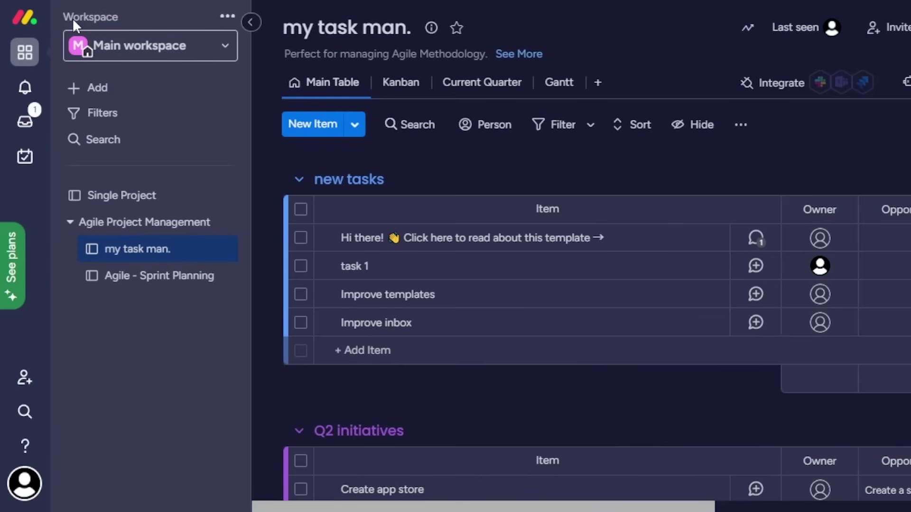
left_click(258, 33)
left_click(97, 27)
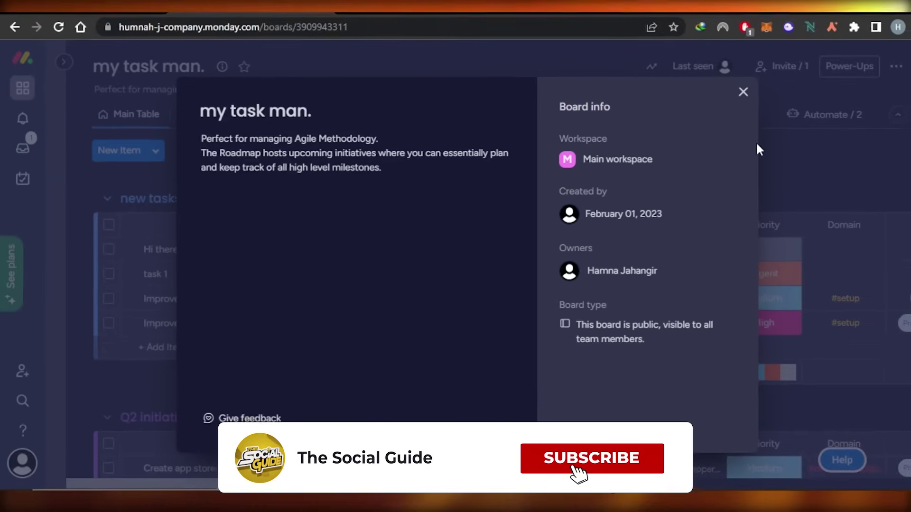
left_click(743, 92)
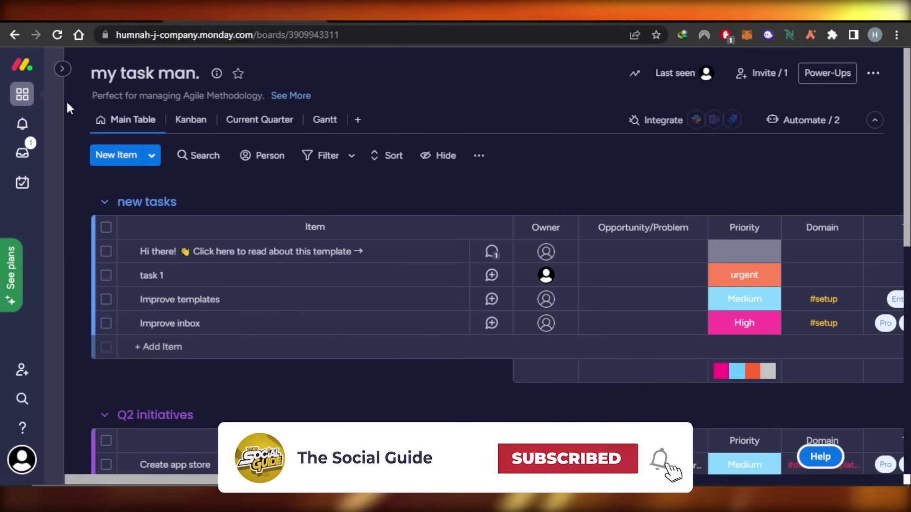
left_click(62, 68)
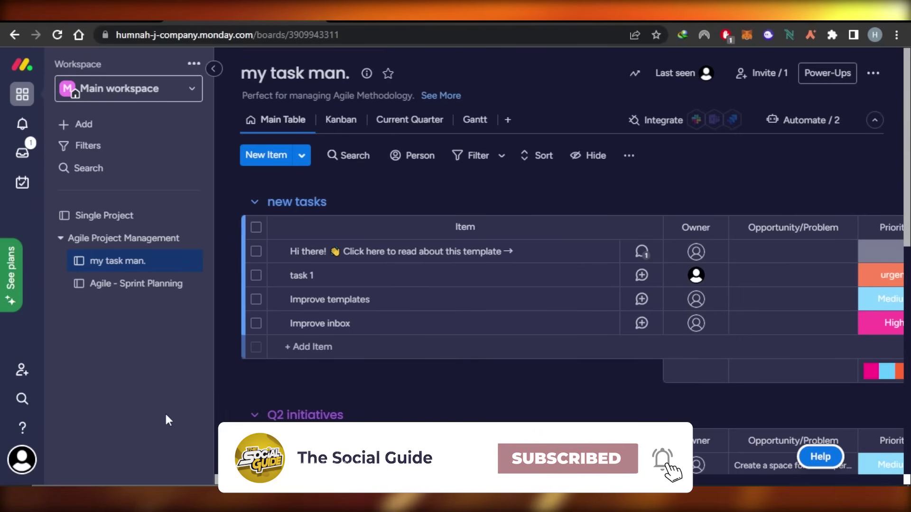